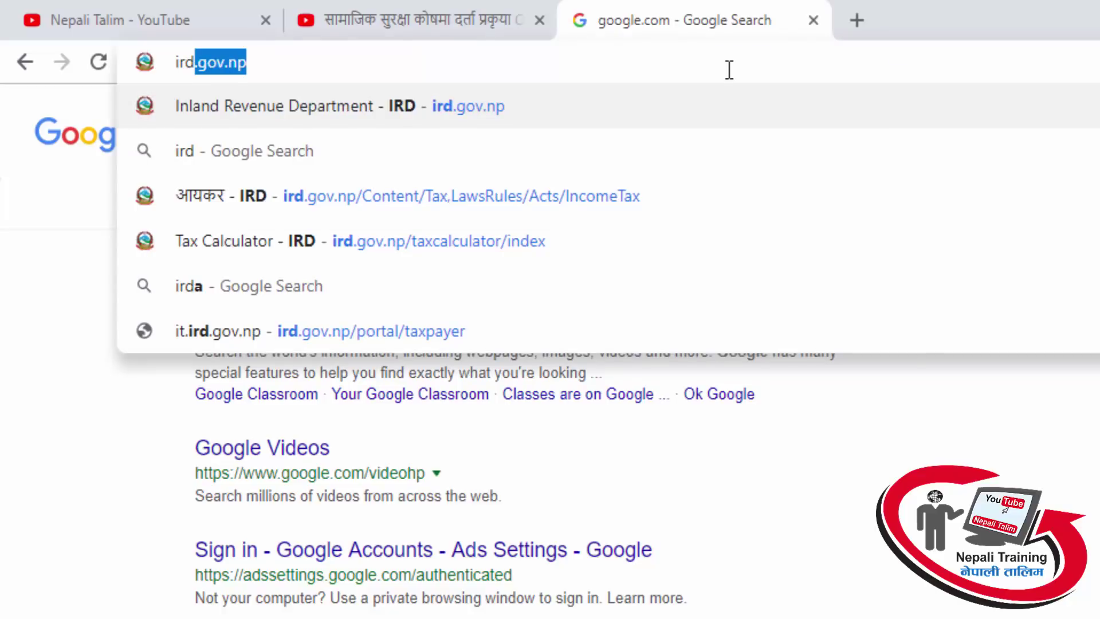
Go from ird.gov.np to the Taxpayer Portal's Application For Registration form under Registration (PAN, VAT, EXCISE)
key(Return)
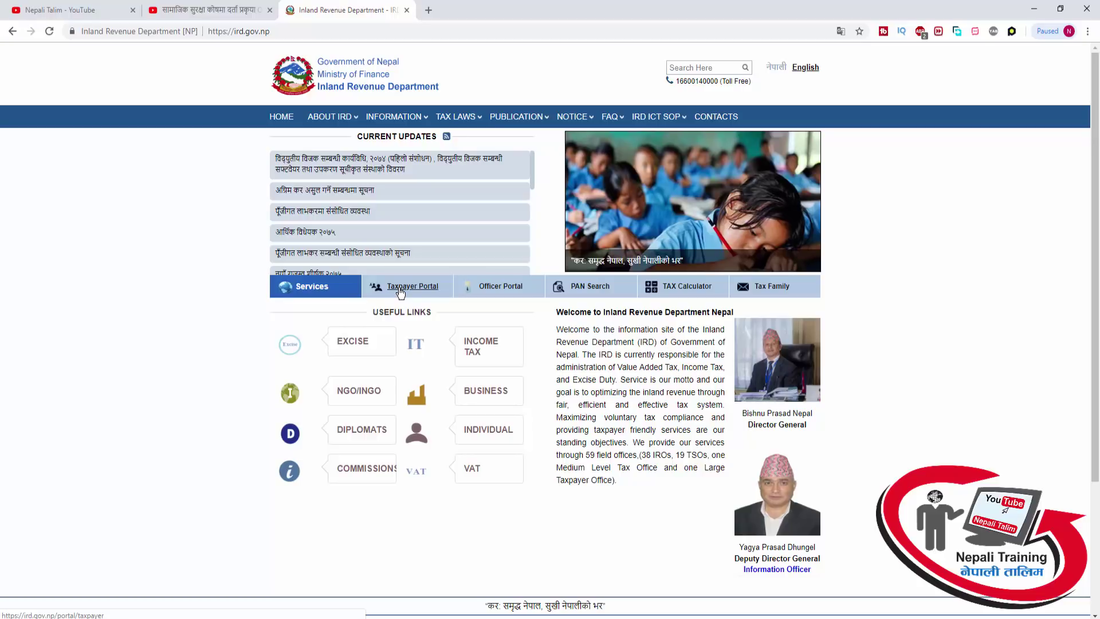
click(400, 292)
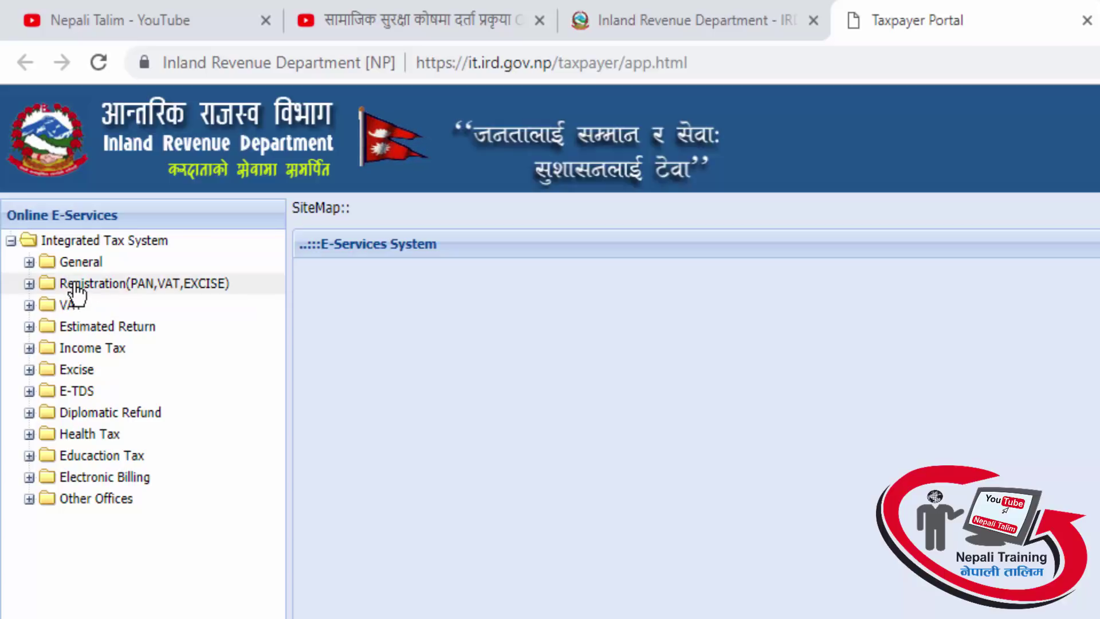
click(29, 283)
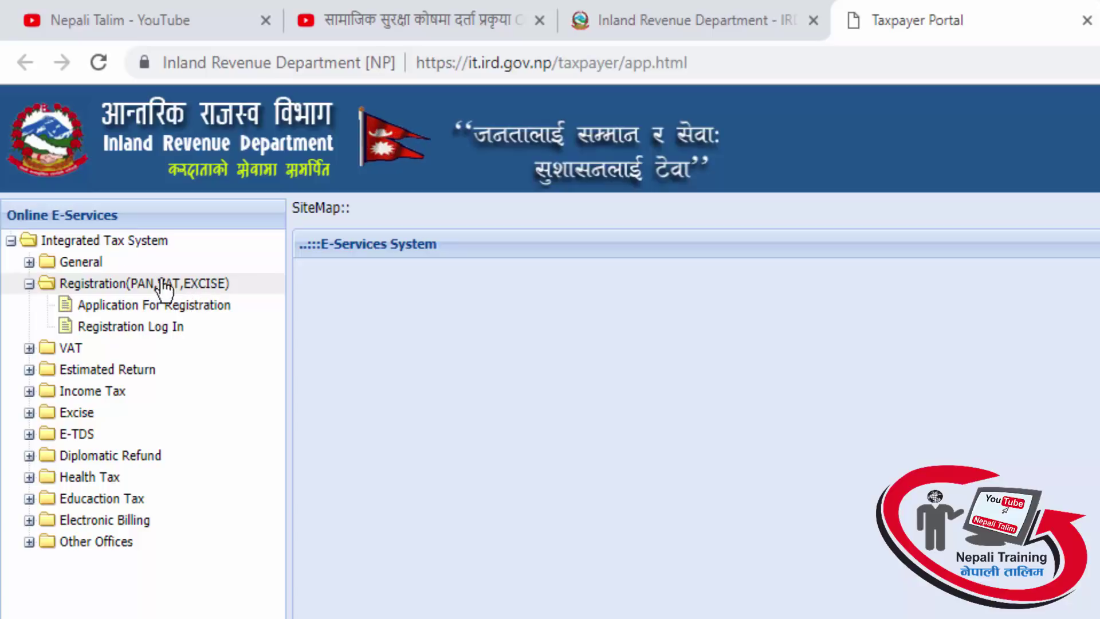
click(99, 310)
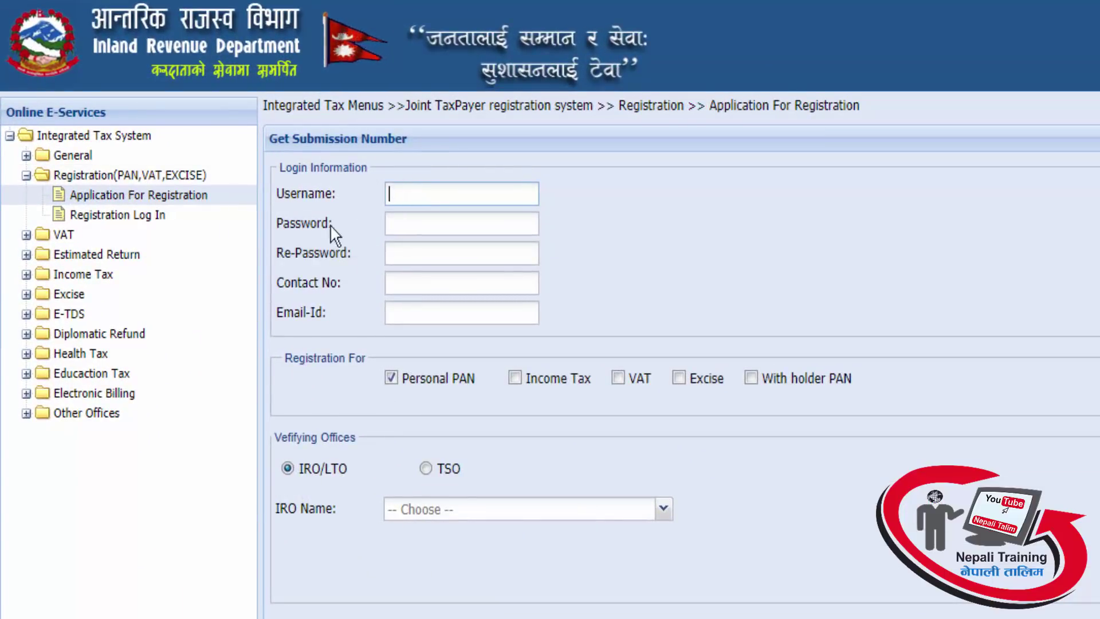
Enter the login username and the account password in the Login Information fields
click(407, 224)
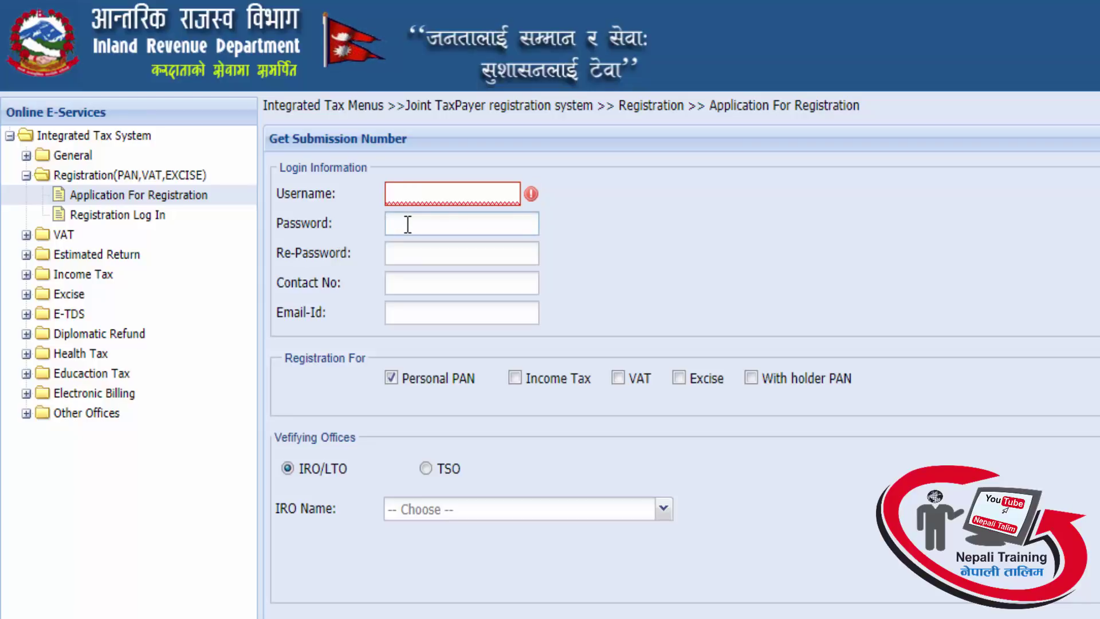
click(417, 253)
click(405, 279)
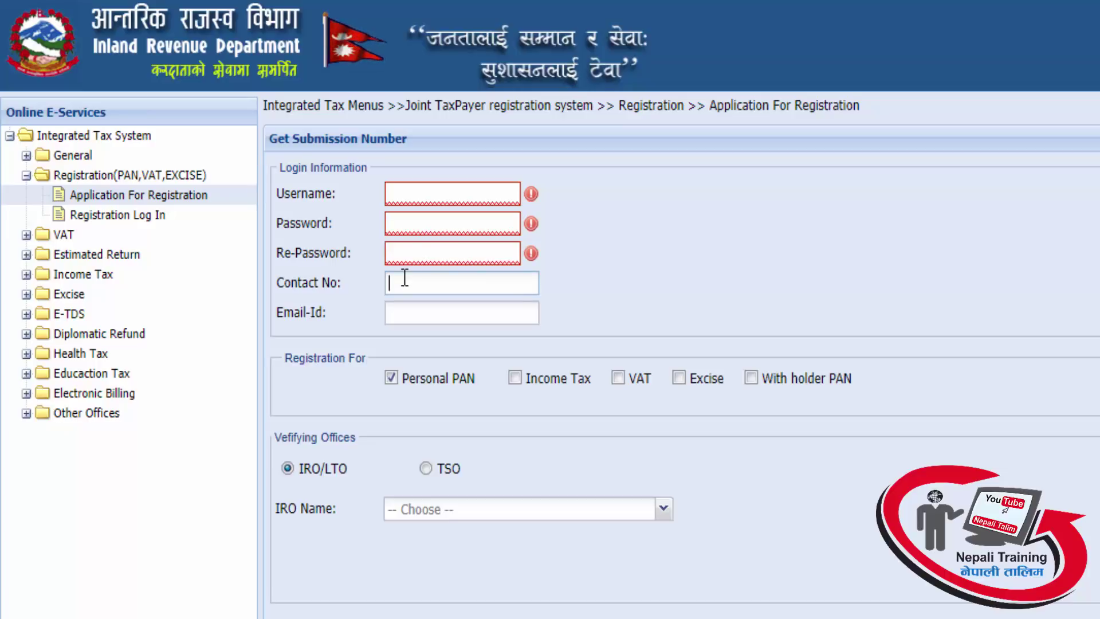
click(412, 310)
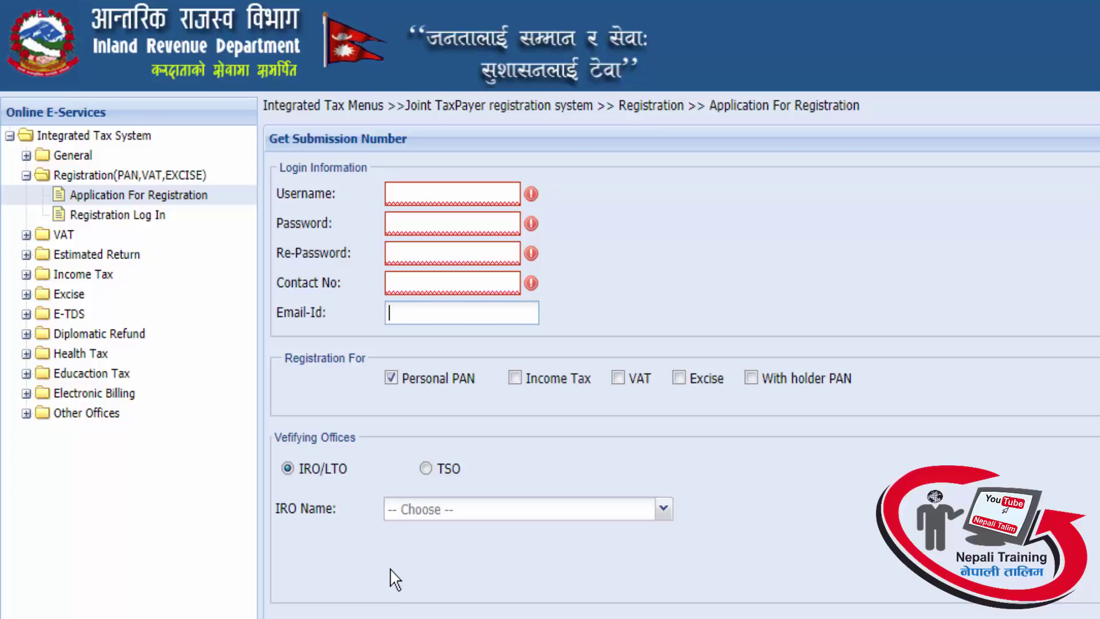
click(494, 190)
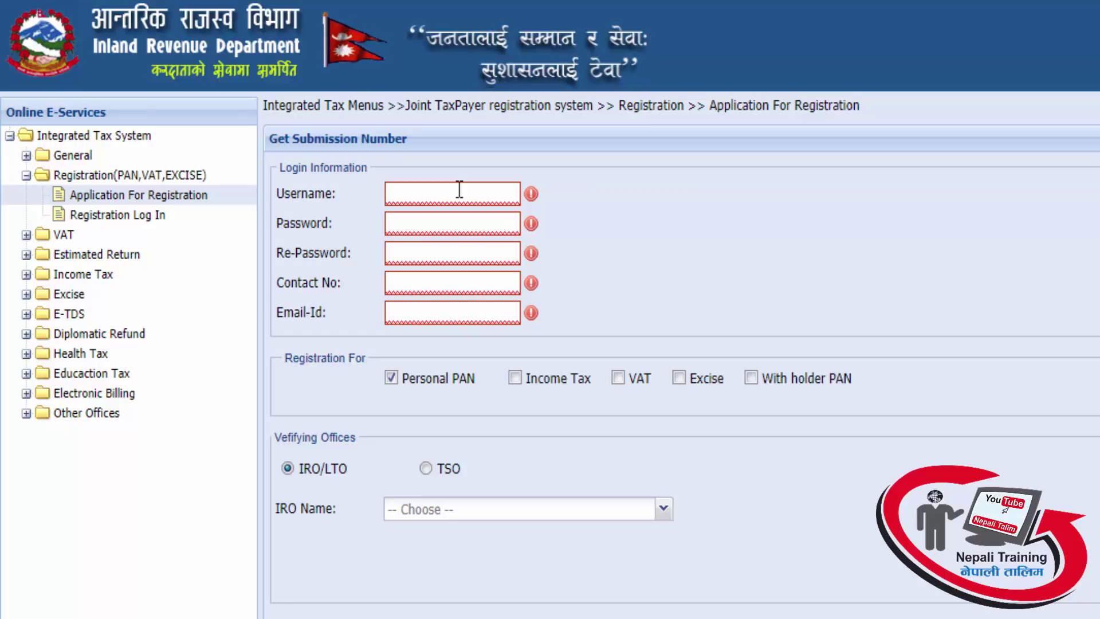
text(demotalim)
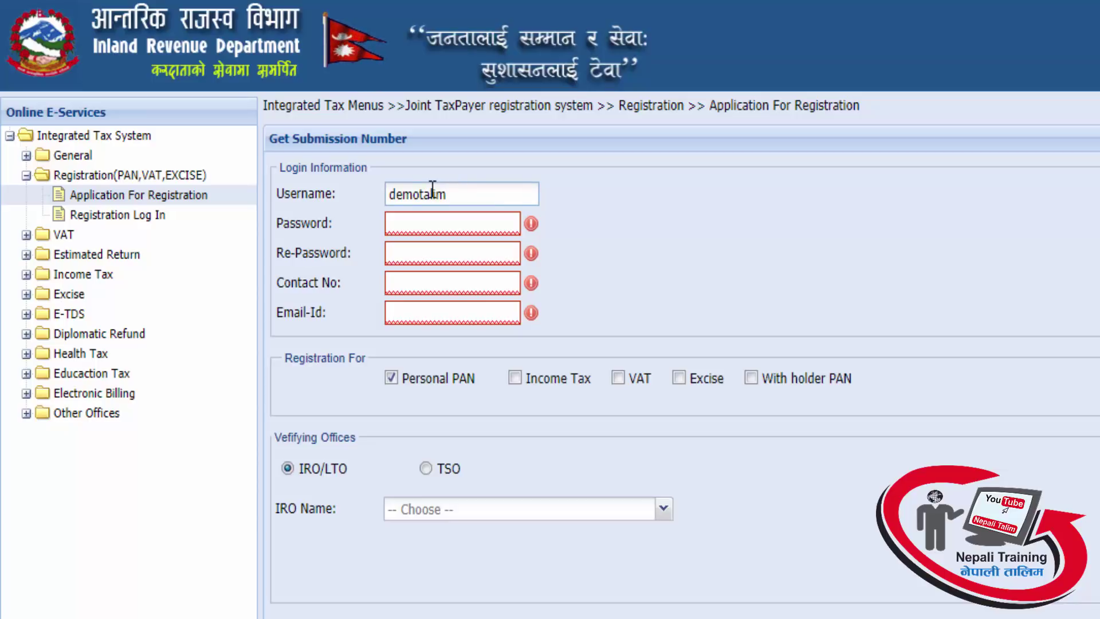
click(422, 217)
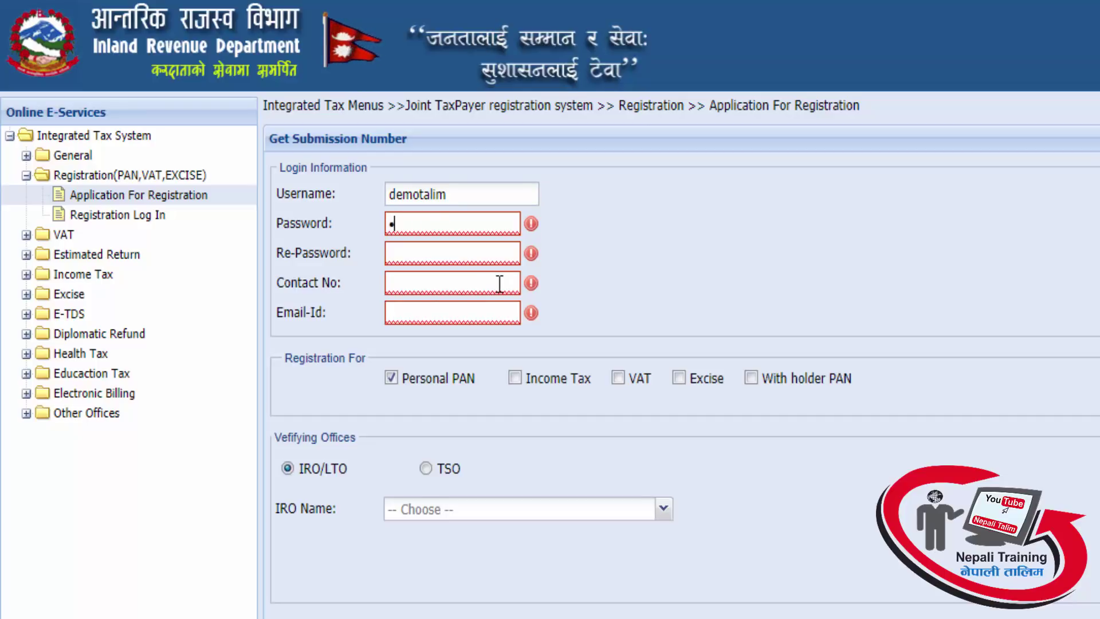
text(•••••••)
Re-enter the password to confirm it and fill in the applicant's e-mail address
click(496, 254)
text(•••••••••)
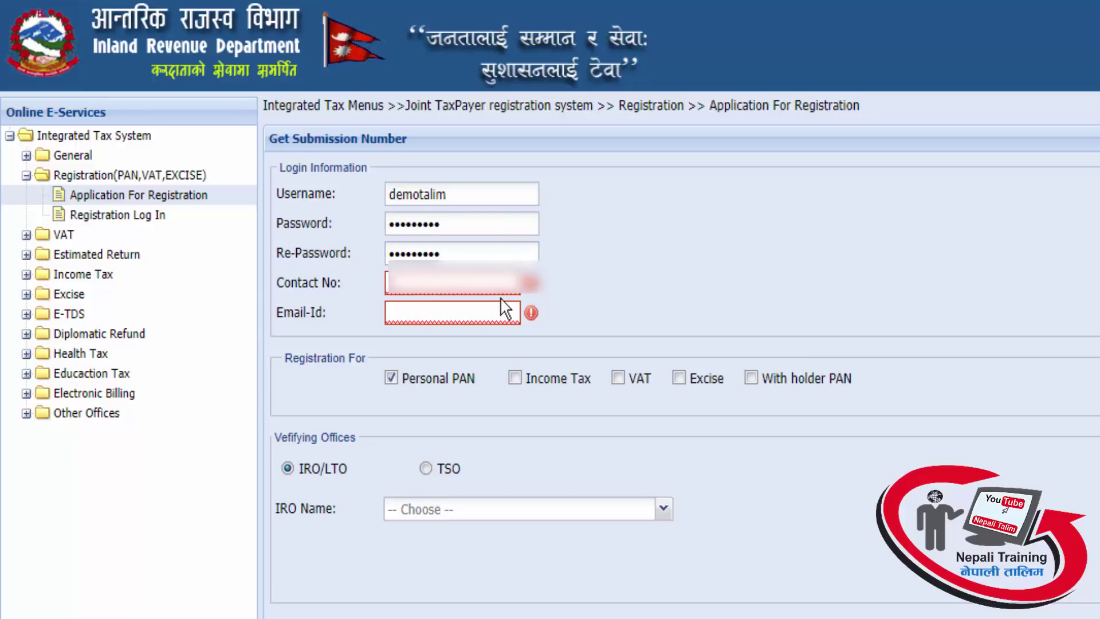
text(•••)
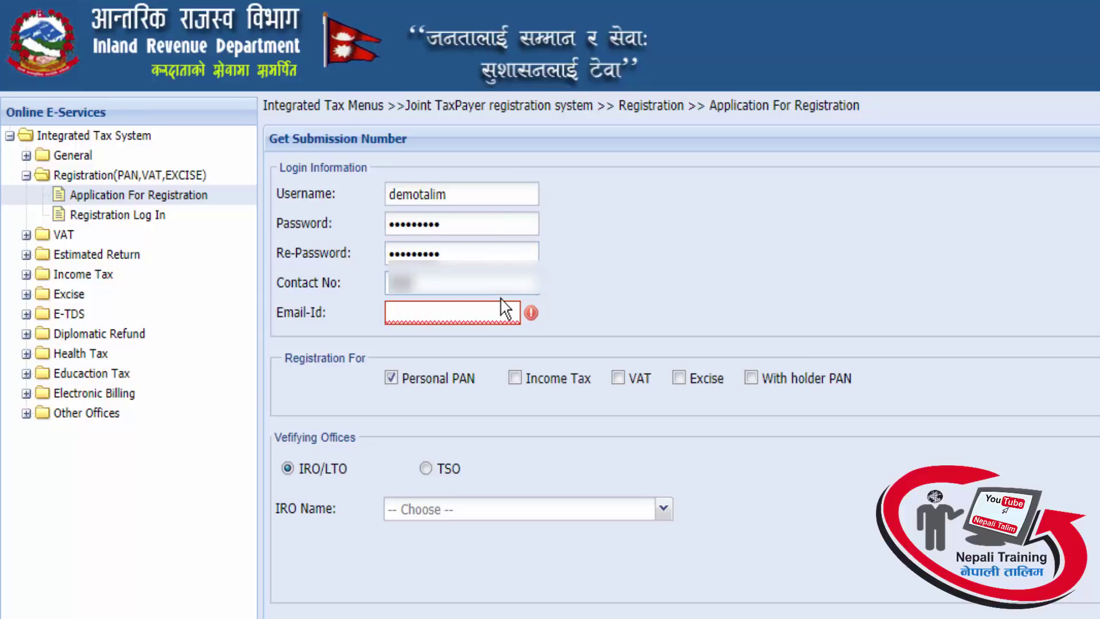
text(••••••••)
click(494, 312)
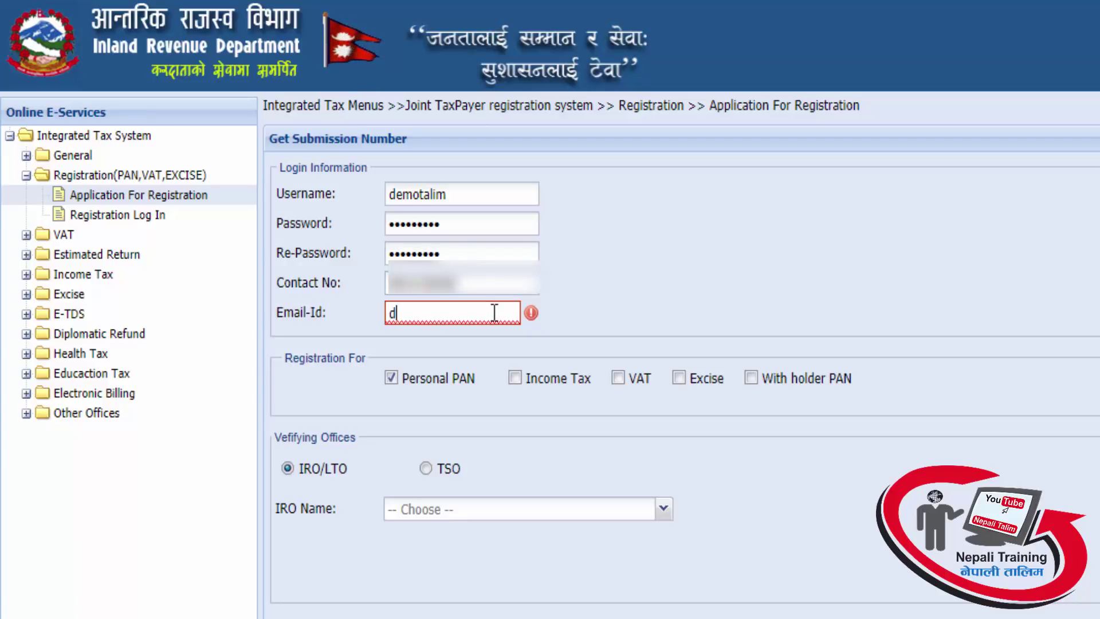
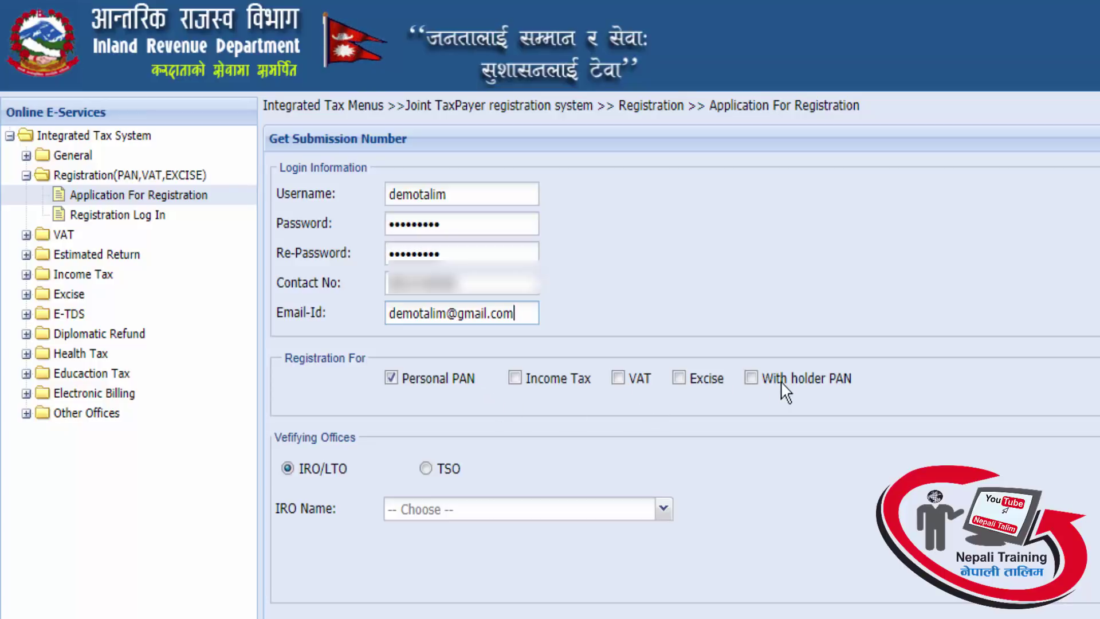
Choose Personal PAN with आ. रा. का. टंगाल as verifying office and request a submission number
click(391, 378)
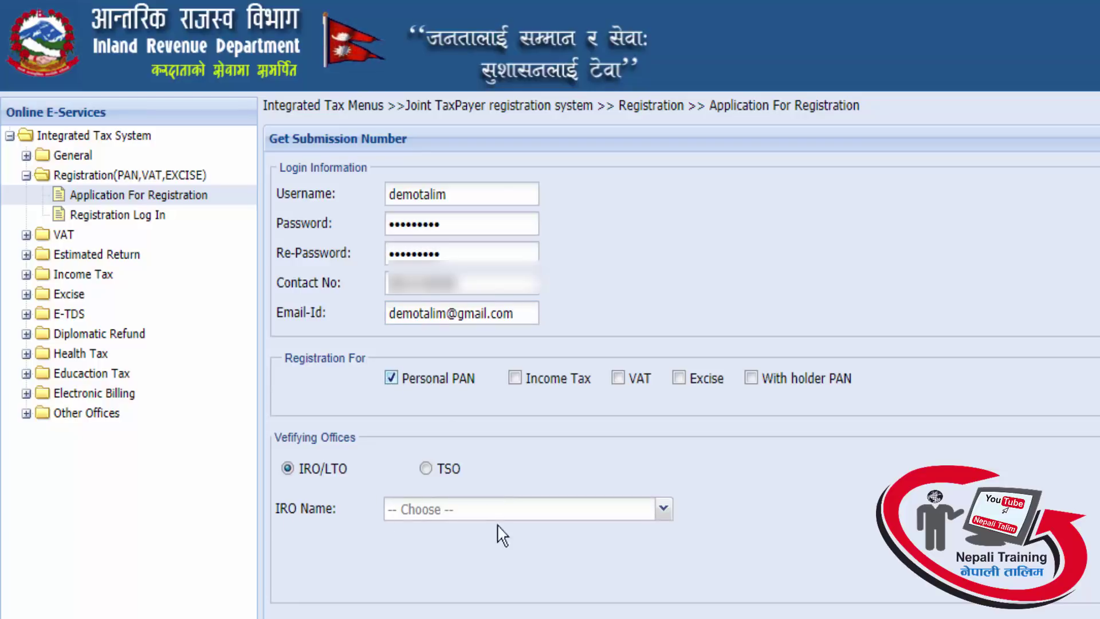
click(661, 510)
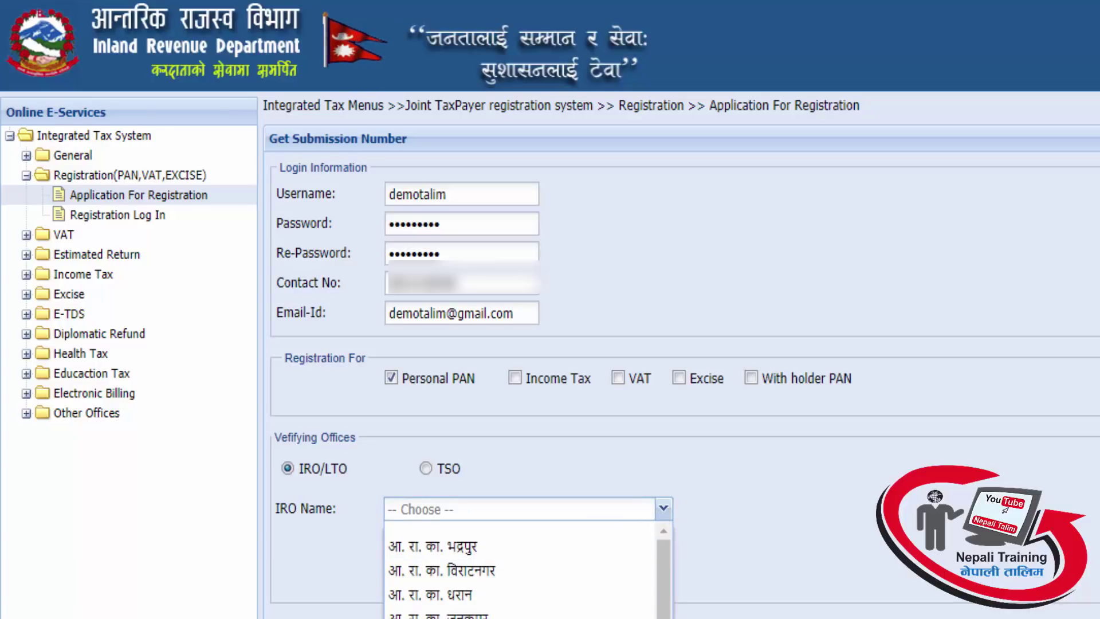
drag(665, 580, 666, 618)
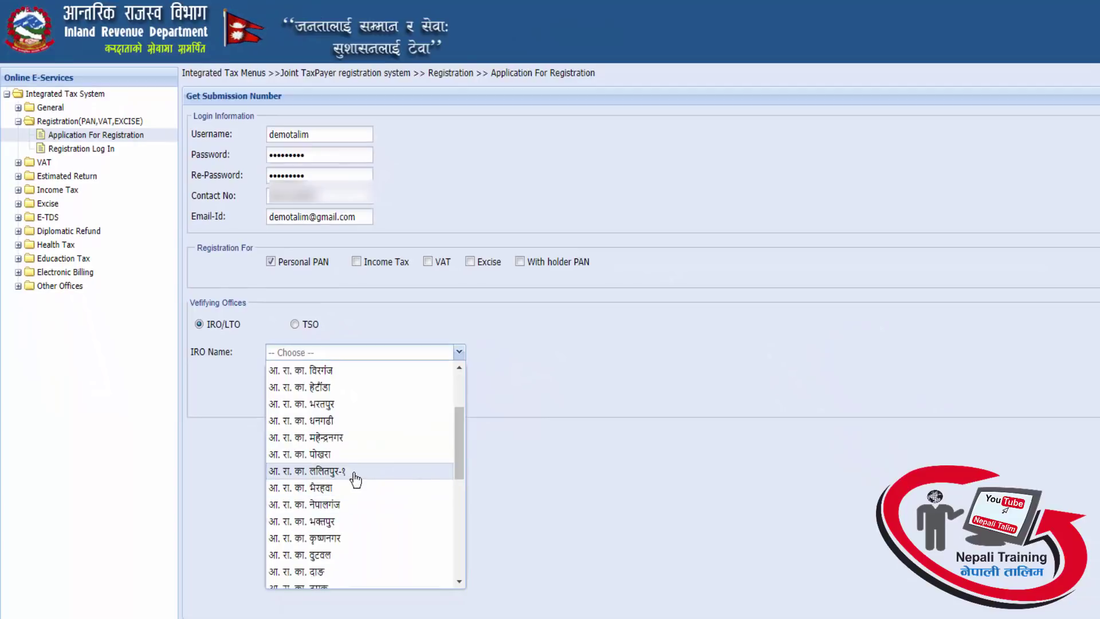
scroll(375, 515, down, 4)
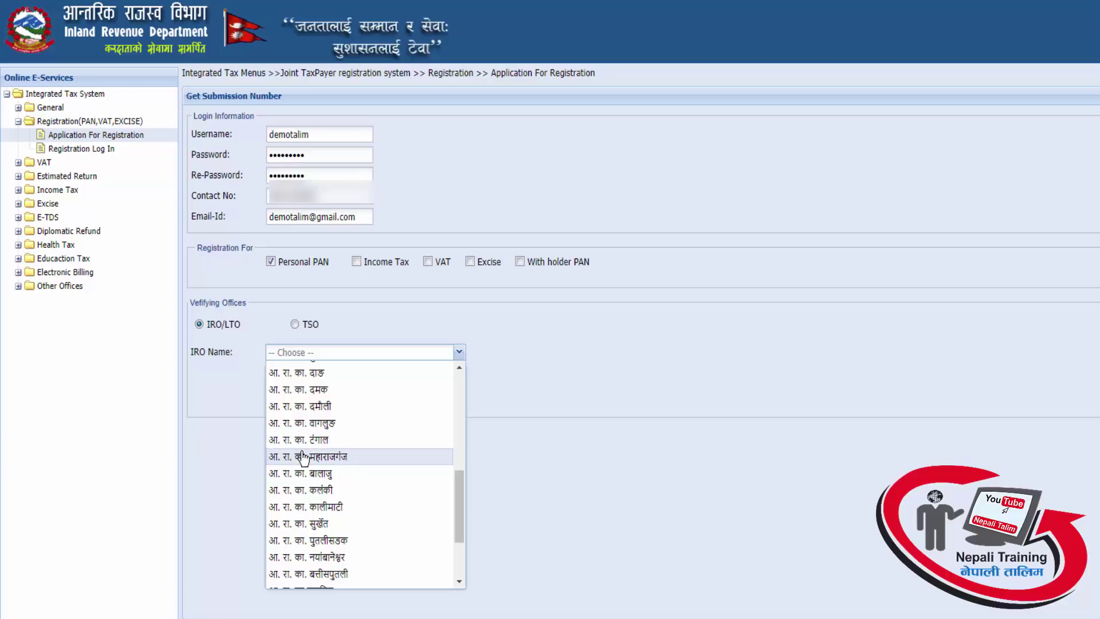
click(298, 440)
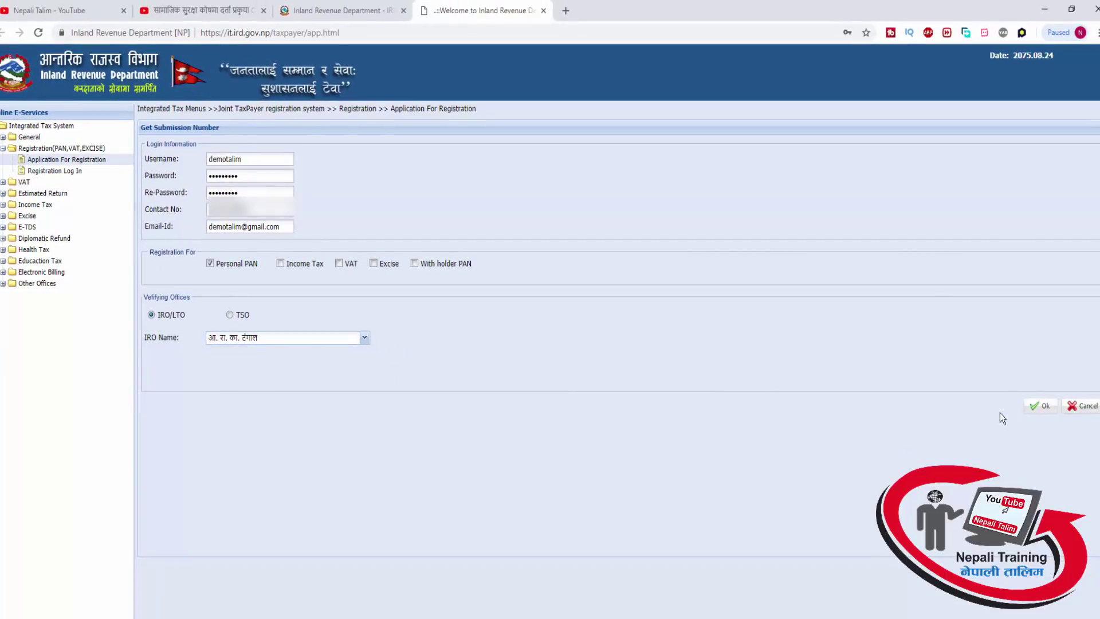
click(1040, 405)
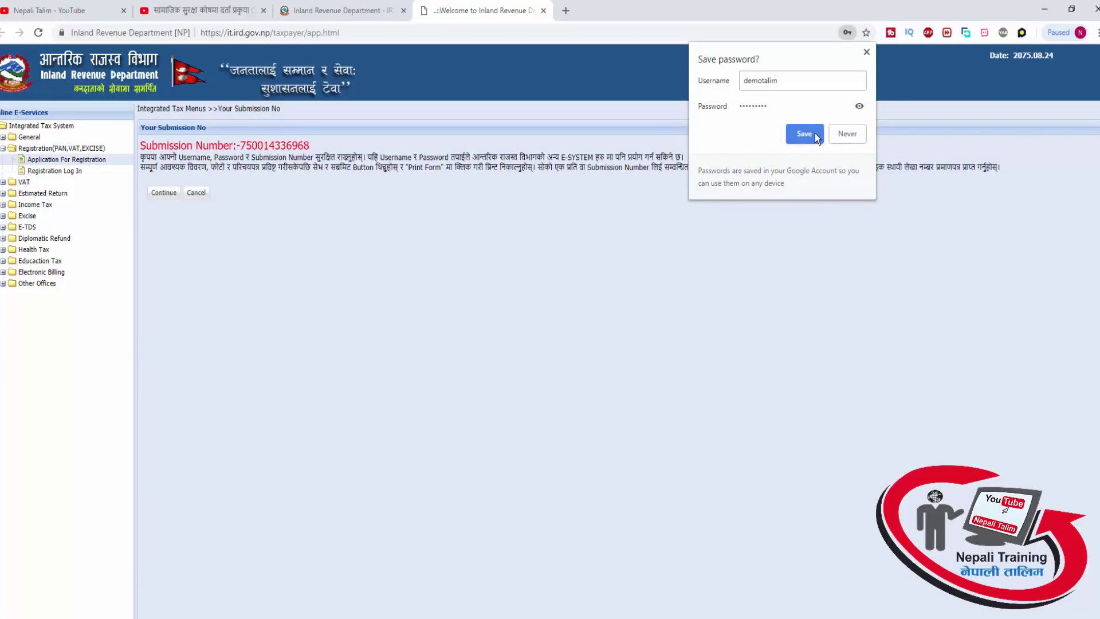
Save the new portal login in the browser and select the submission number text
click(806, 134)
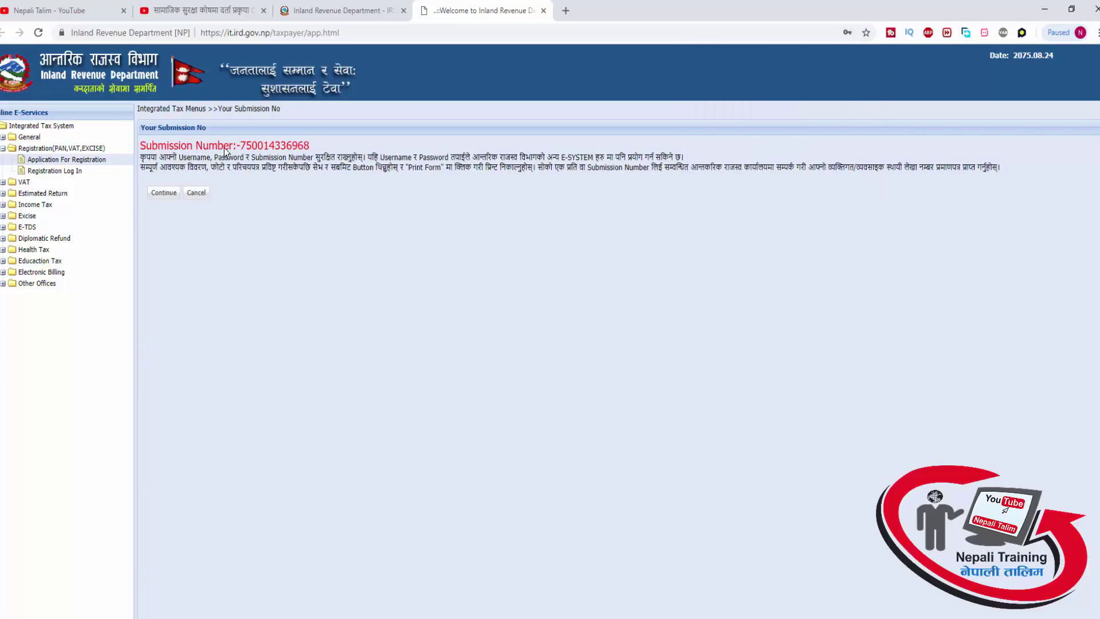
drag(309, 147, 252, 146)
click(314, 167)
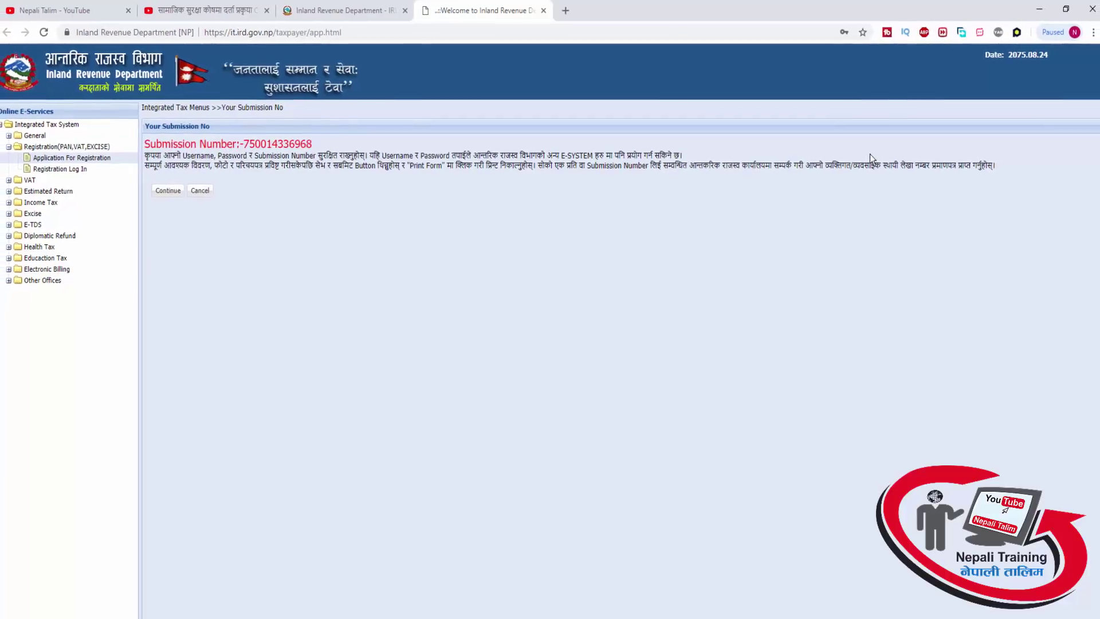
drag(1012, 167, 229, 133)
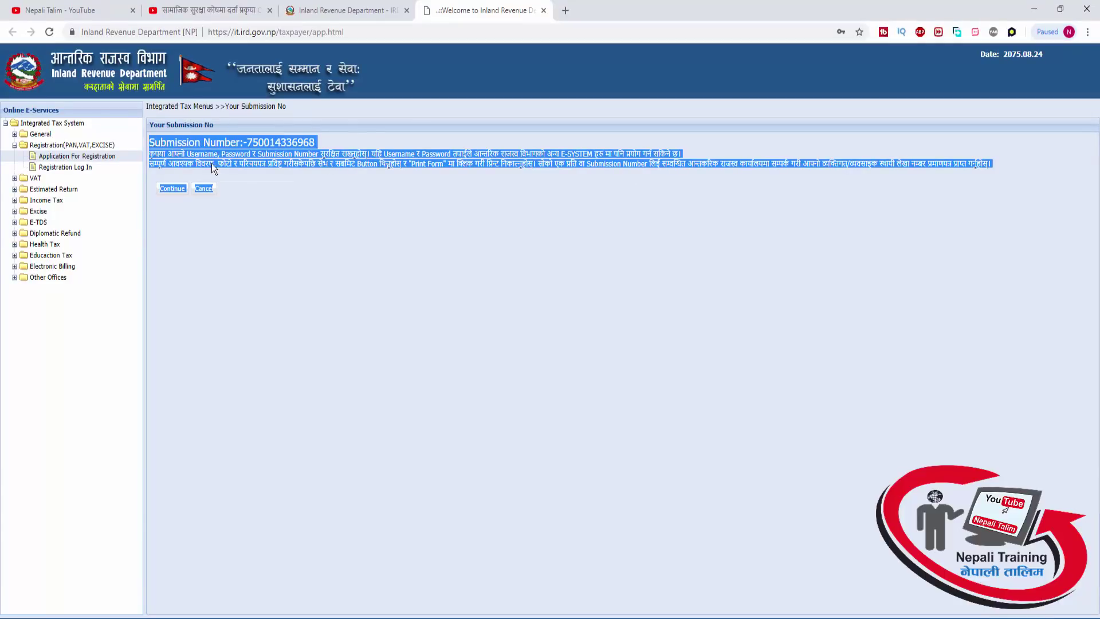
Paste the submission number into a new Notepad file and return to the portal
key(super+r)
text(notepad)
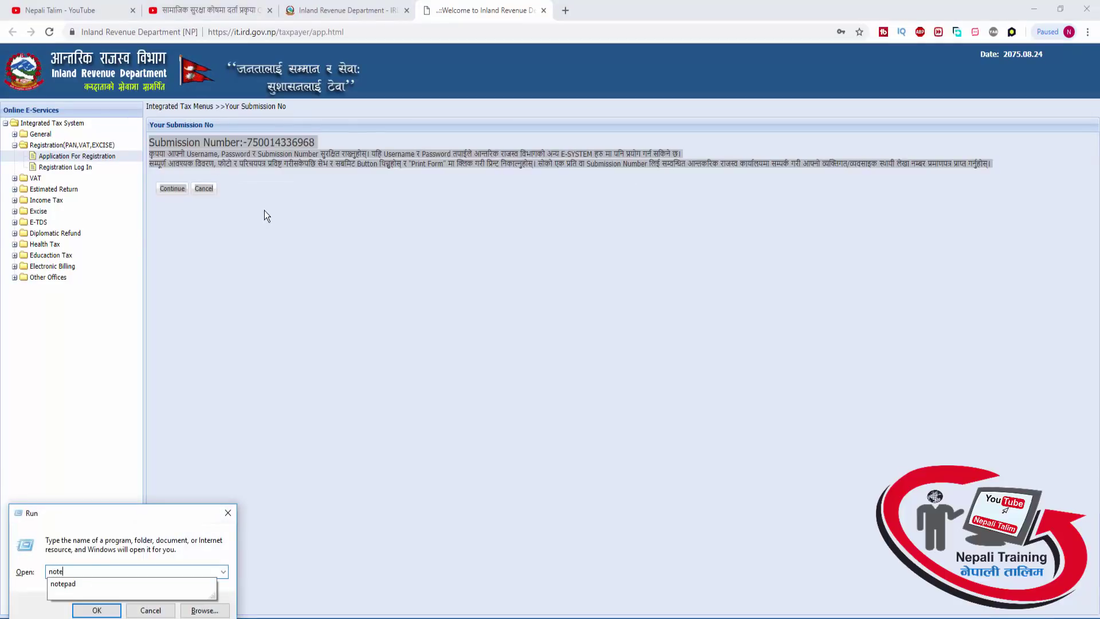
key(Return)
key(ctrl+v)
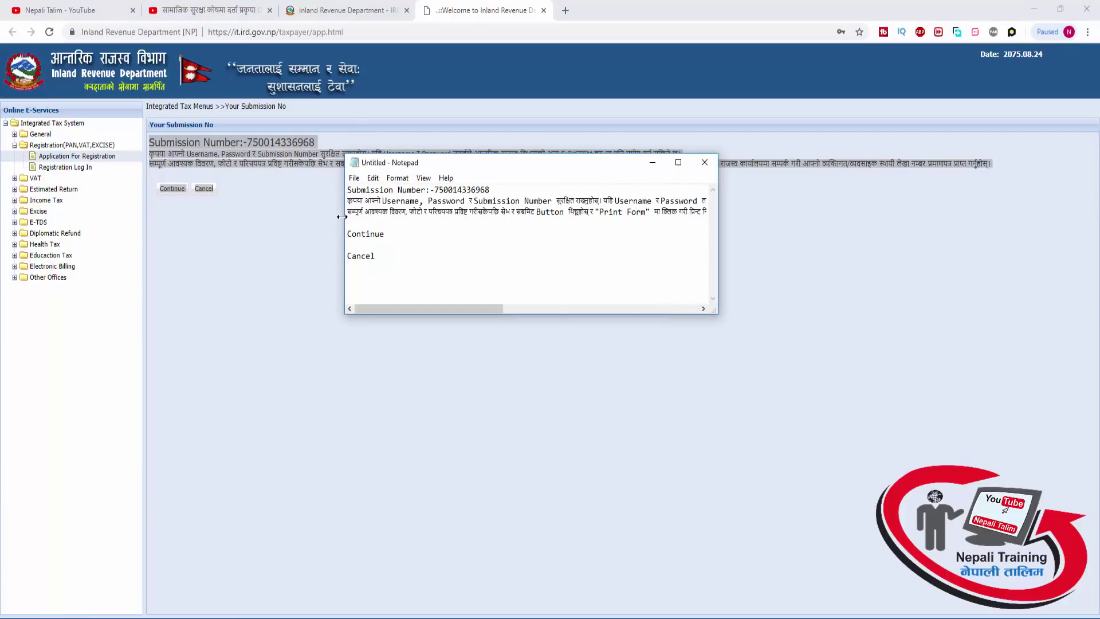
key(alt+Tab)
click(296, 176)
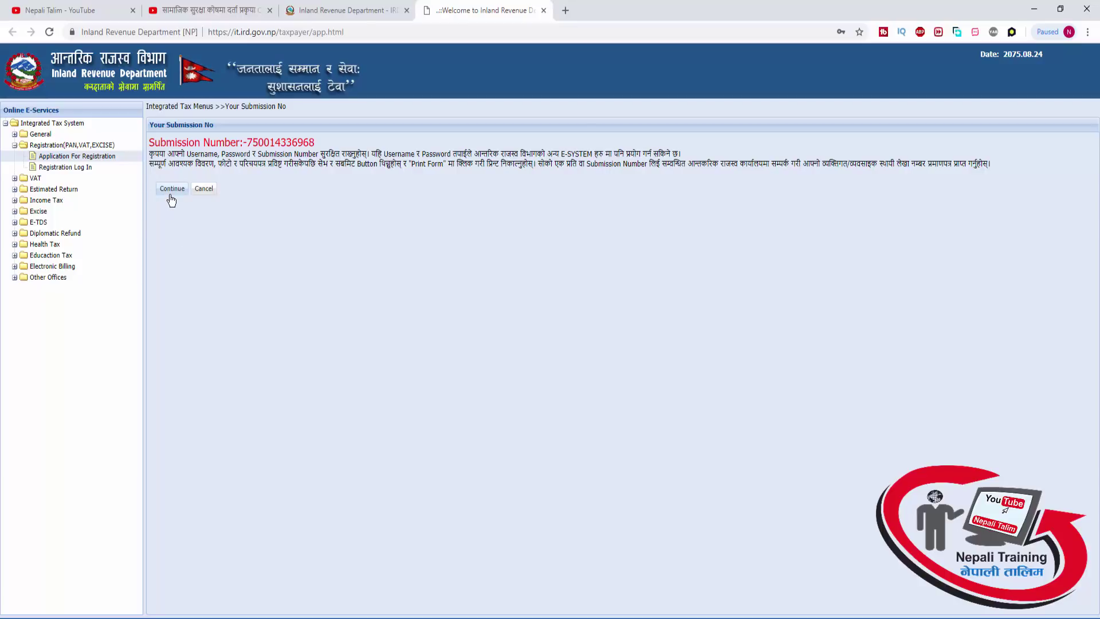
Continue to the person registration form and enter the applicant's first name and surname in Nepali
click(173, 190)
click(173, 189)
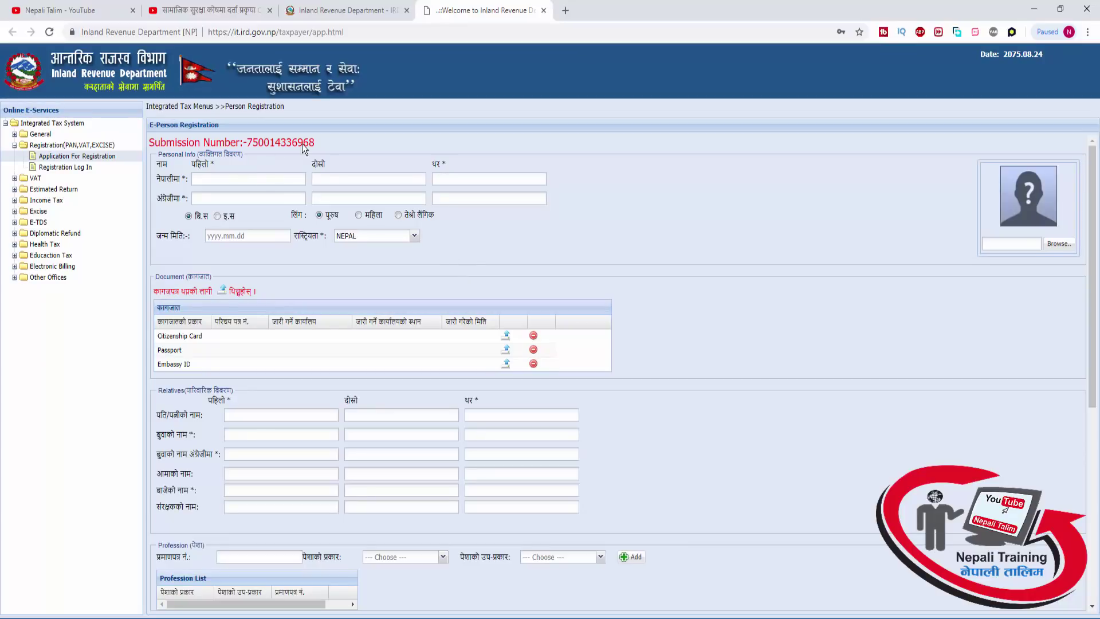
click(201, 179)
Enter the applicant's English name, birth date 2040.01.01, and keep nationality as NEPAL
click(251, 196)
key(Tab)
text(20)
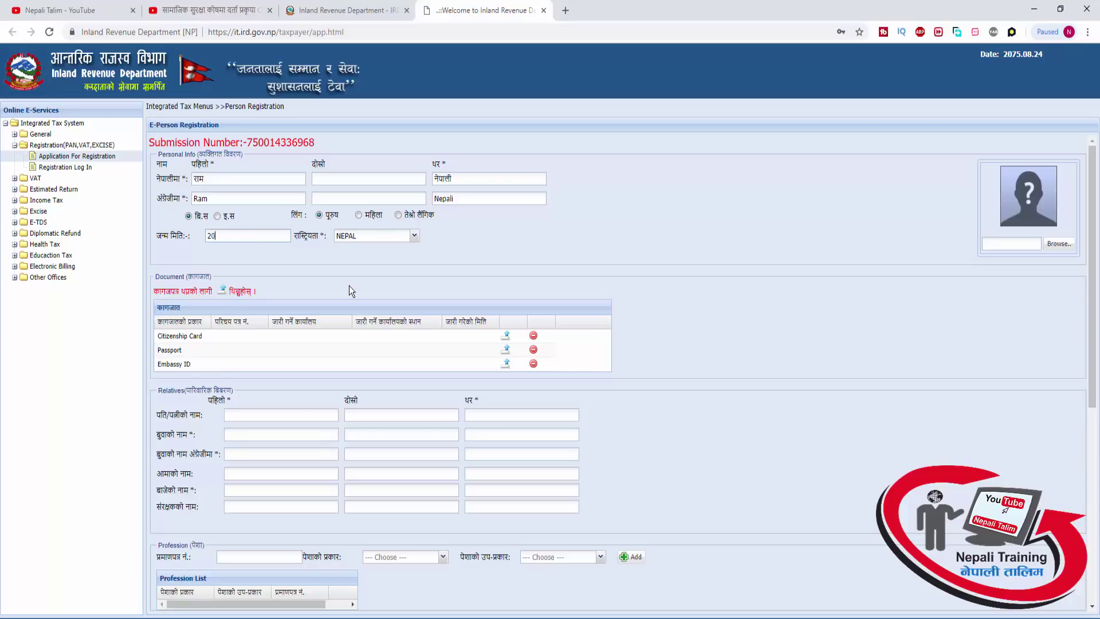
text(40)
key(BackSpace)
key(BackSpace)
key(BackSpace)
key(BackSpace)
text(2040.01.01)
click(413, 237)
click(414, 237)
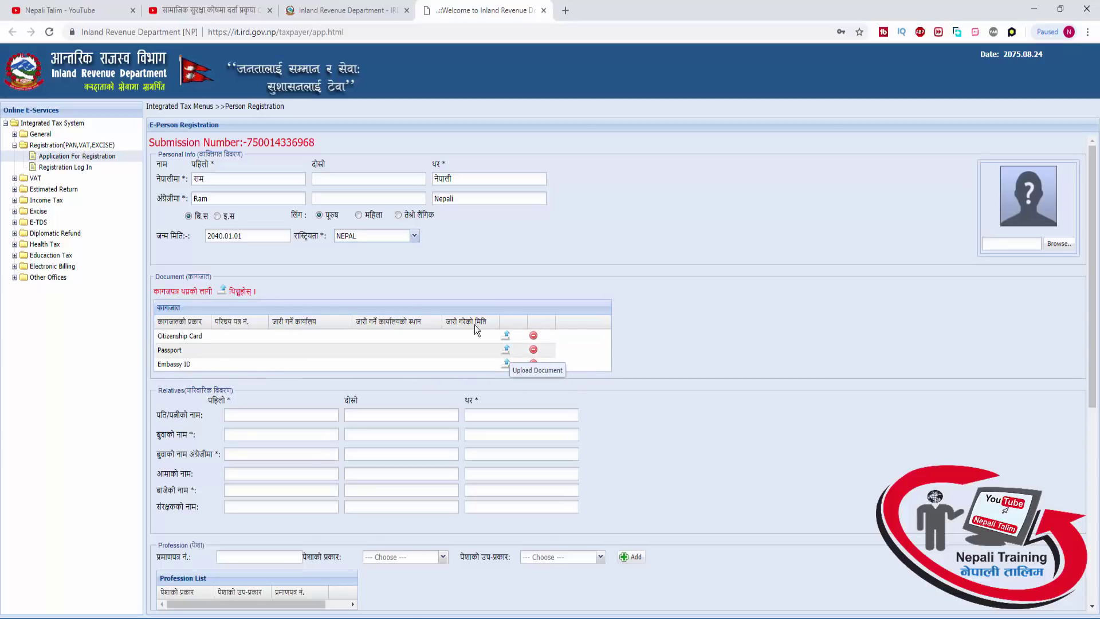
Enter the citizenship card number and issue date 2055.01.01 for the Citizenship Card document
click(507, 336)
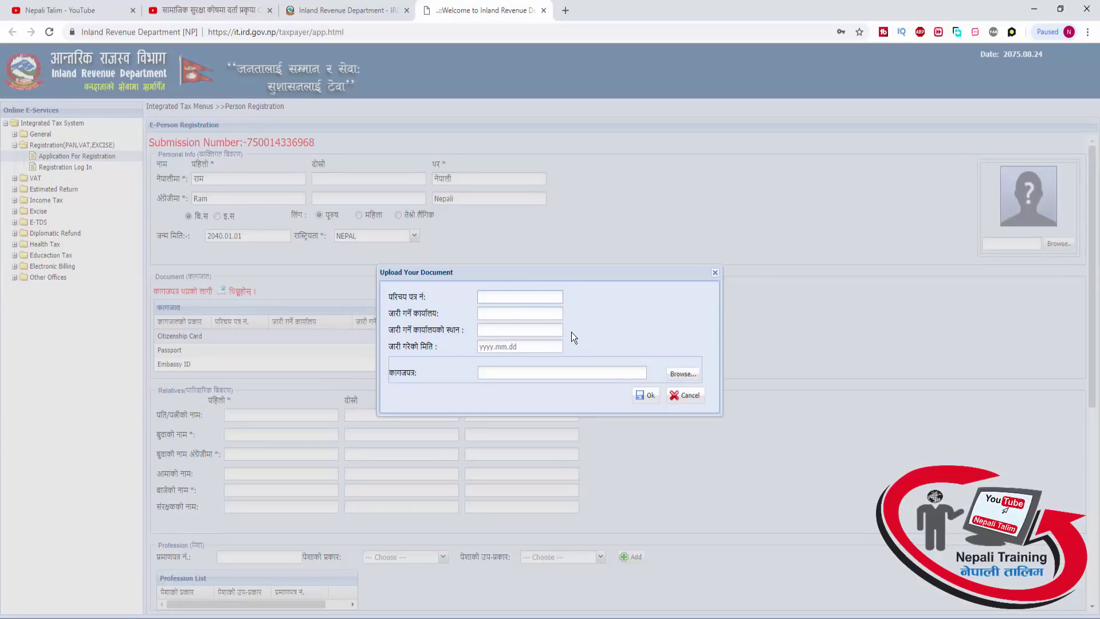
text(123456)
click(519, 346)
text(2055.01.1)
click(646, 395)
click(559, 364)
key(BackSpace)
text(01)
Attach Citizenship-Page 1.jpg from Desktop > PAN and save the citizenship card details
click(674, 375)
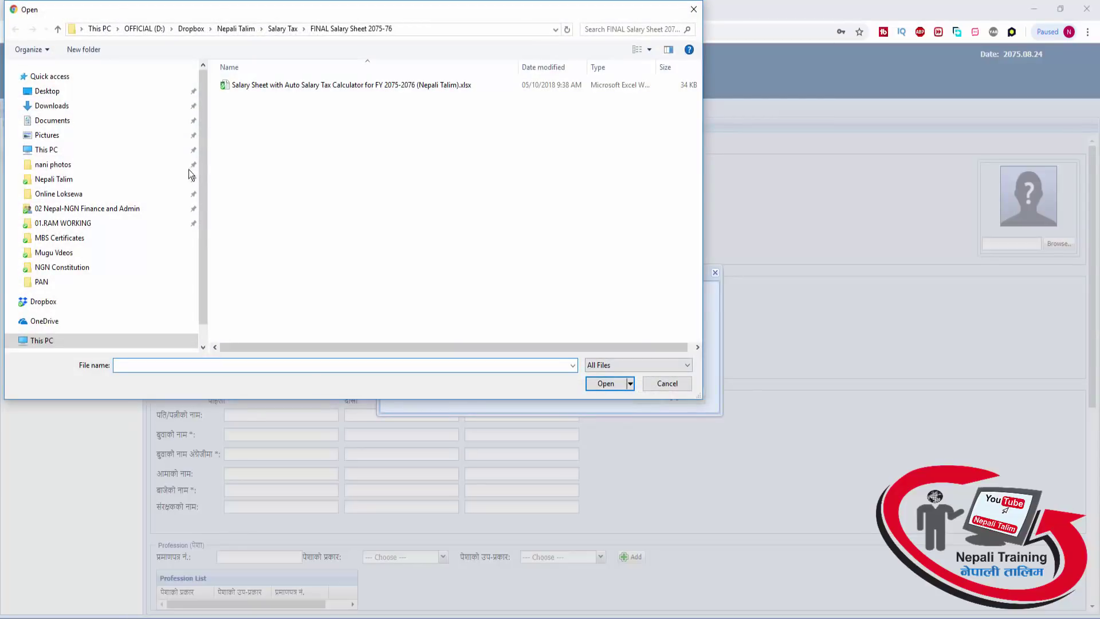
click(63, 91)
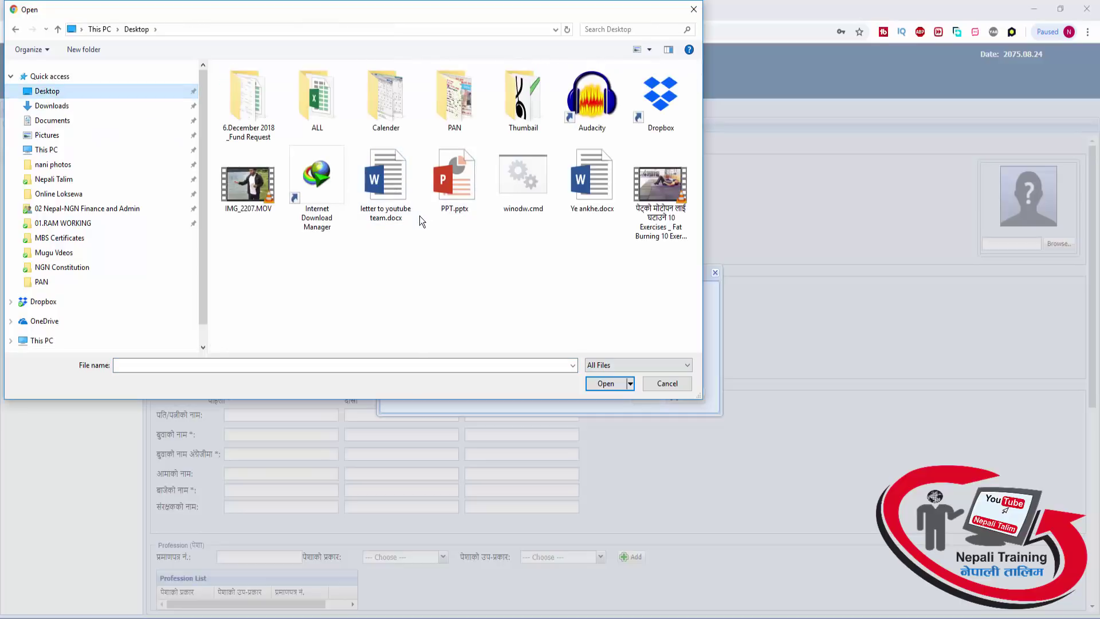
double_click(449, 109)
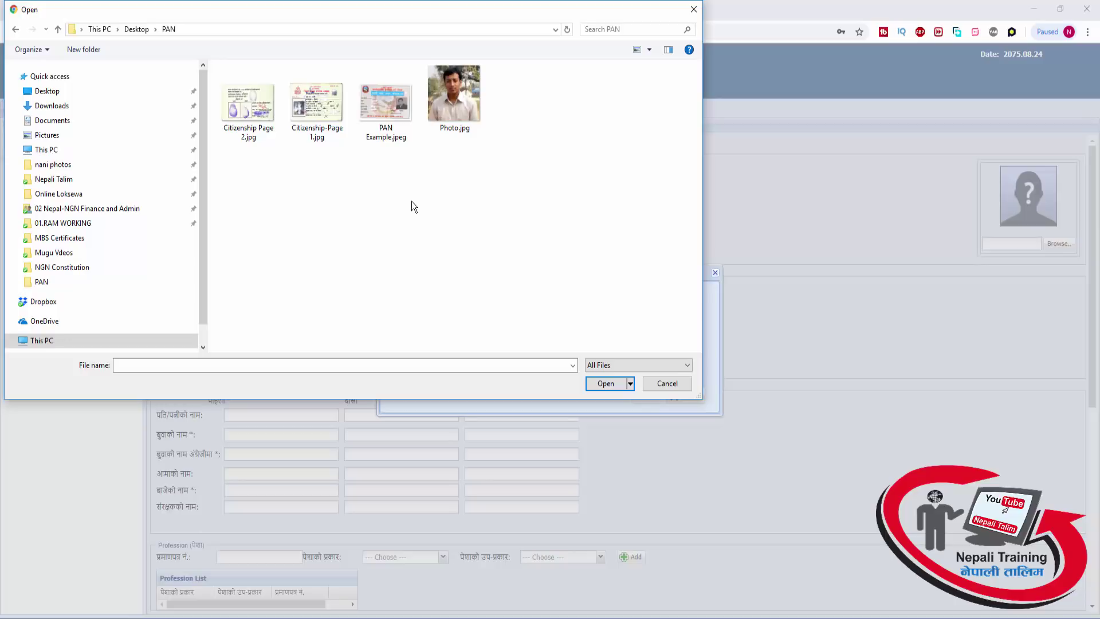
double_click(319, 106)
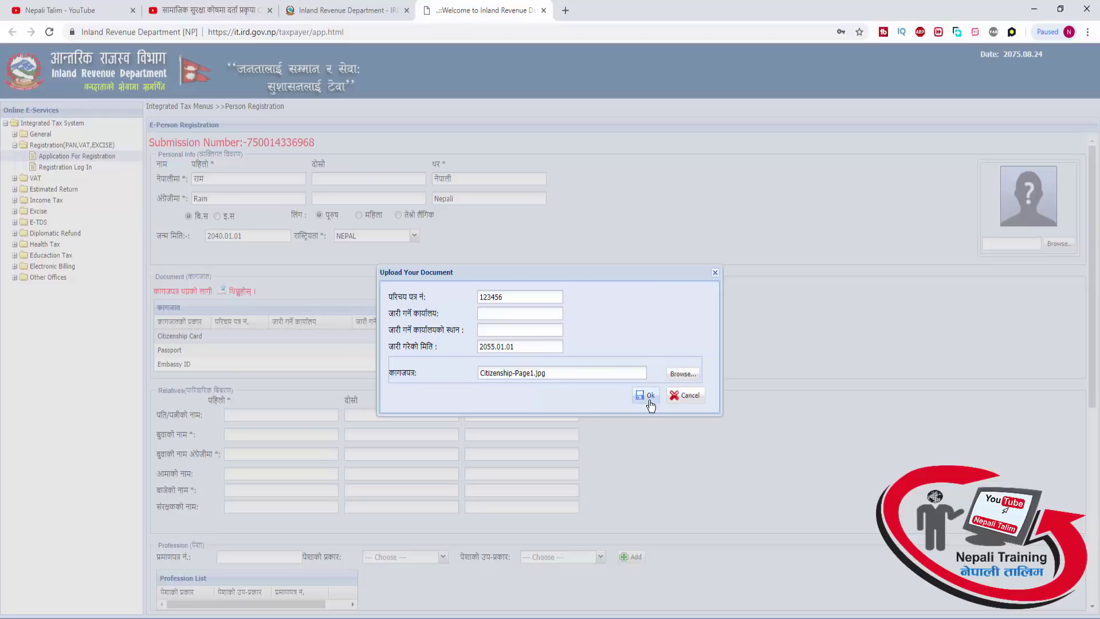
click(646, 397)
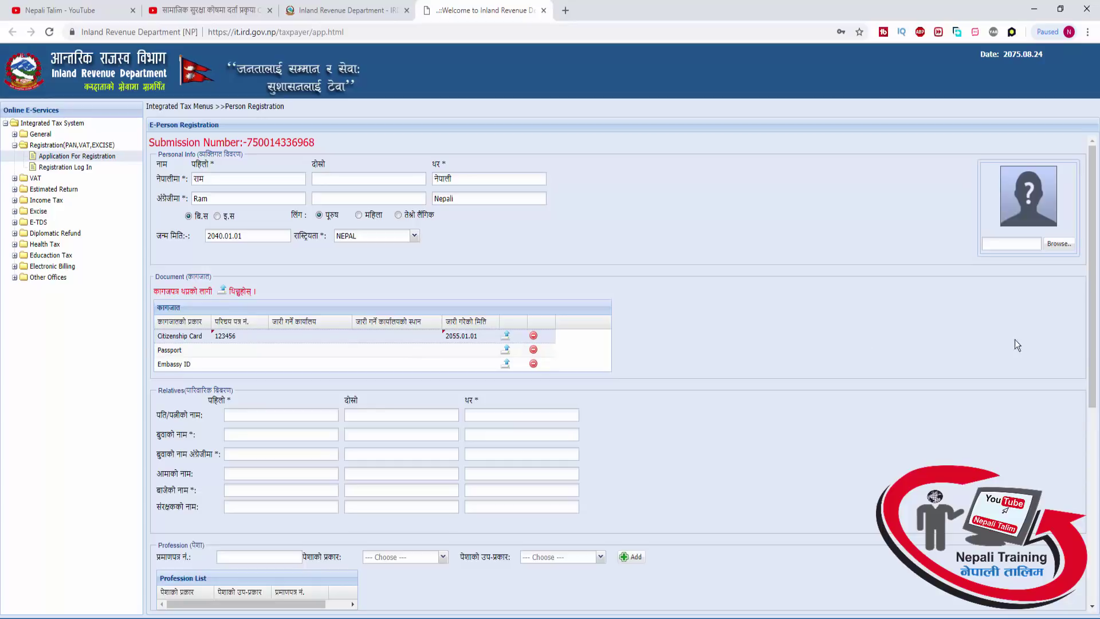
Type the father's first name and surname in Nepali under Relatives
drag(1092, 350, 1092, 411)
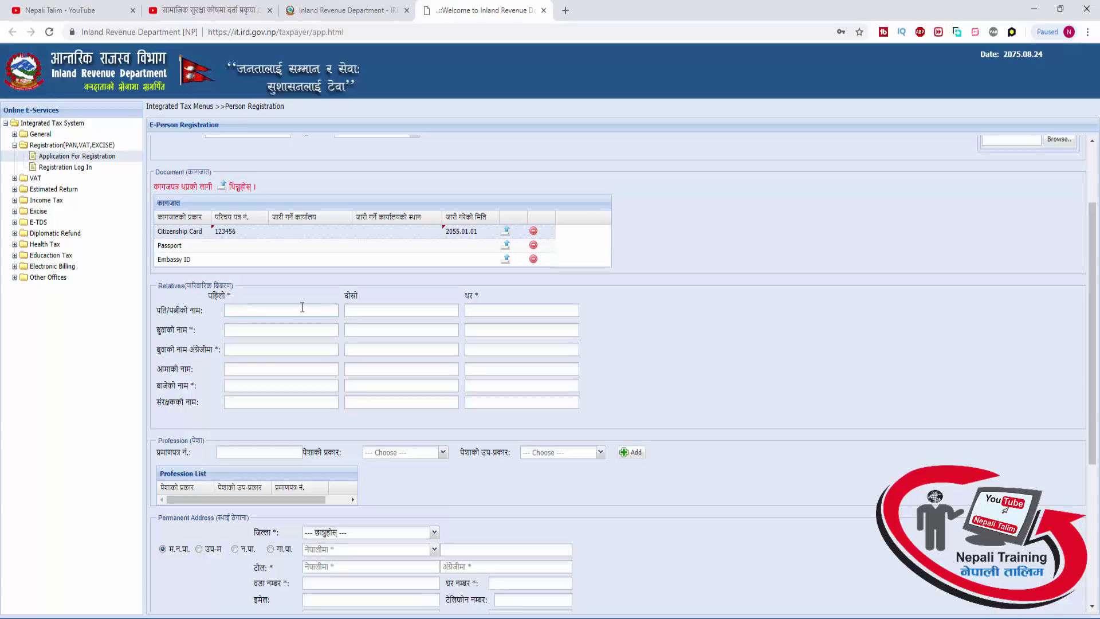
click(410, 312)
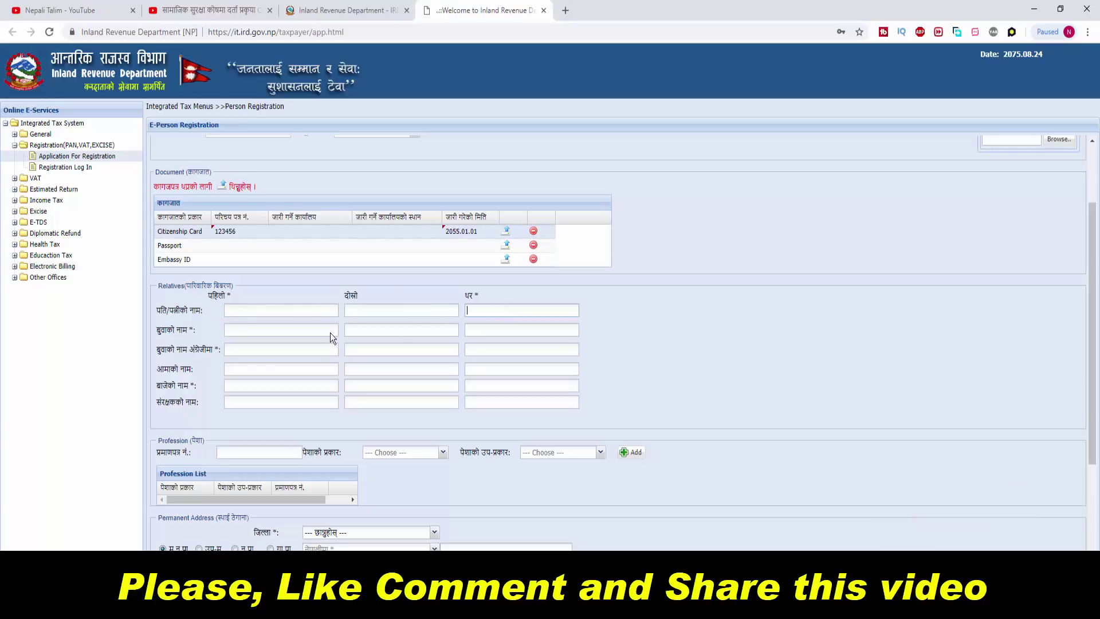
click(279, 329)
click(488, 330)
text(Ram)
key(BackSpace)
key(BackSpace)
key(BackSpace)
text(शङ्)
key(BackSpace)
key(BackSpace)
key(BackSpace)
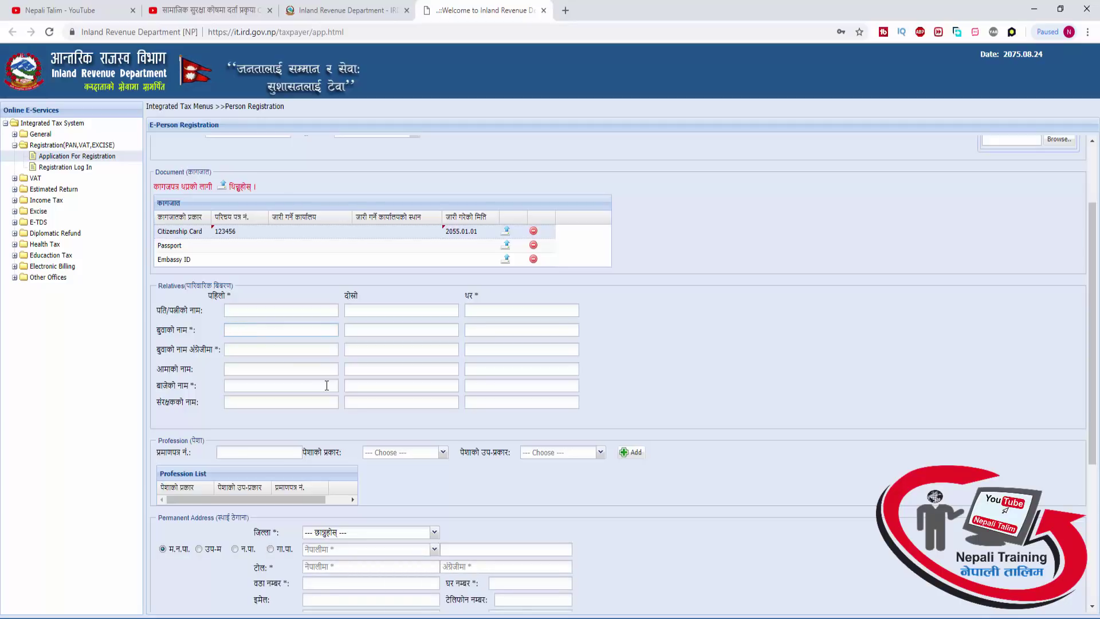
text(शङ्)
key(BackSpace)
key(BackSpace)
Enter the father's first name and surname in the English row
key(BackSpace)
key(Tab)
key(Tab)
key(Tab)
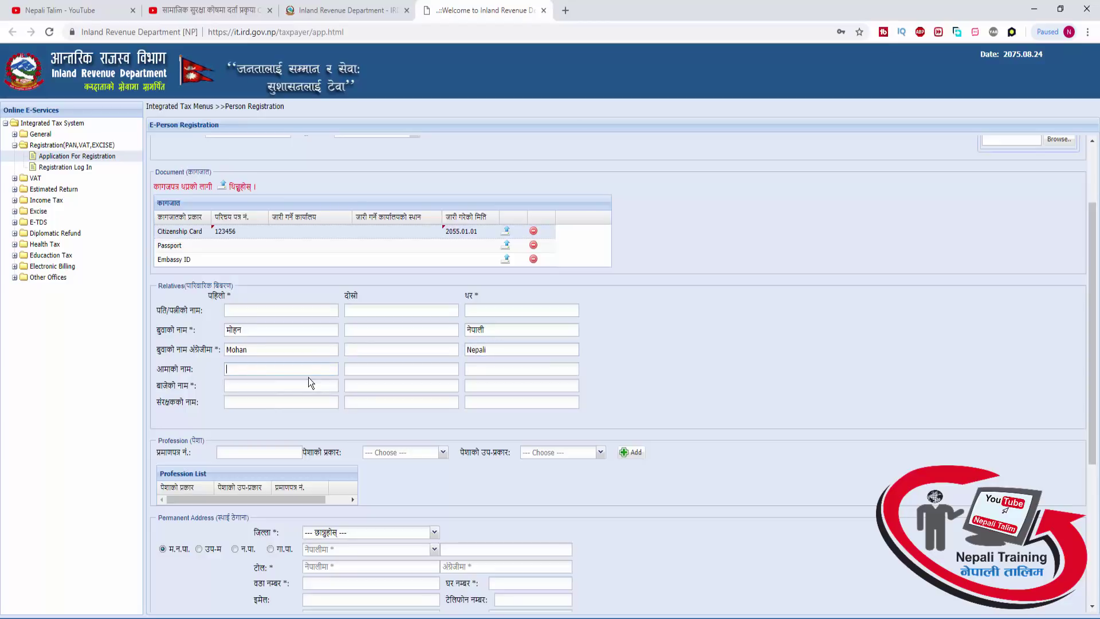
click(257, 368)
Add Employment as the profession type and dismiss the missing sub-category warning
drag(1094, 220, 1091, 259)
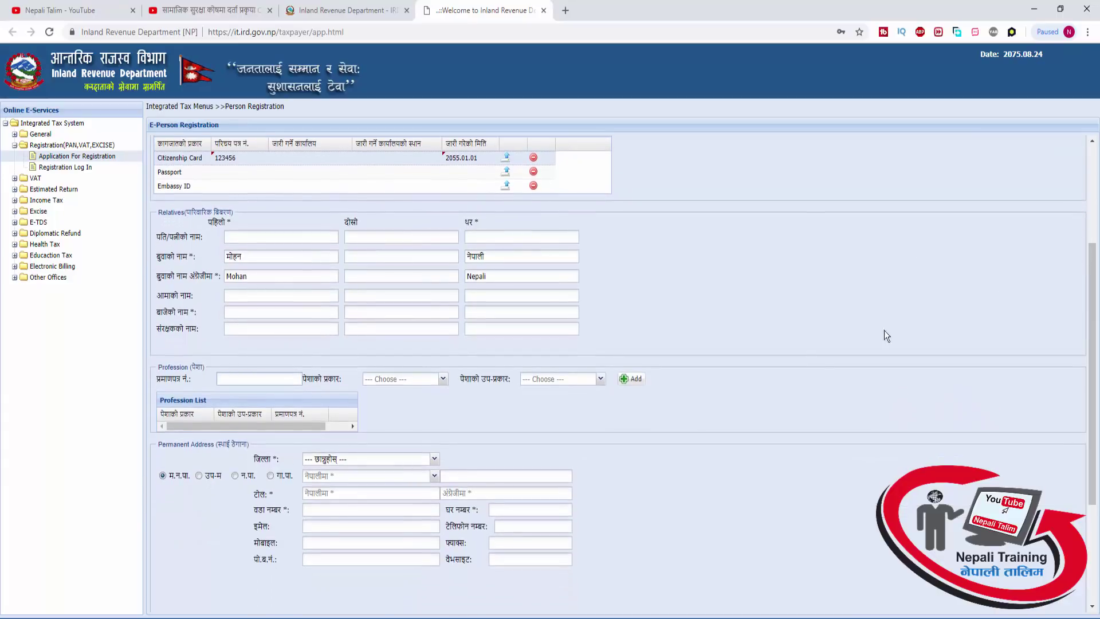
click(443, 381)
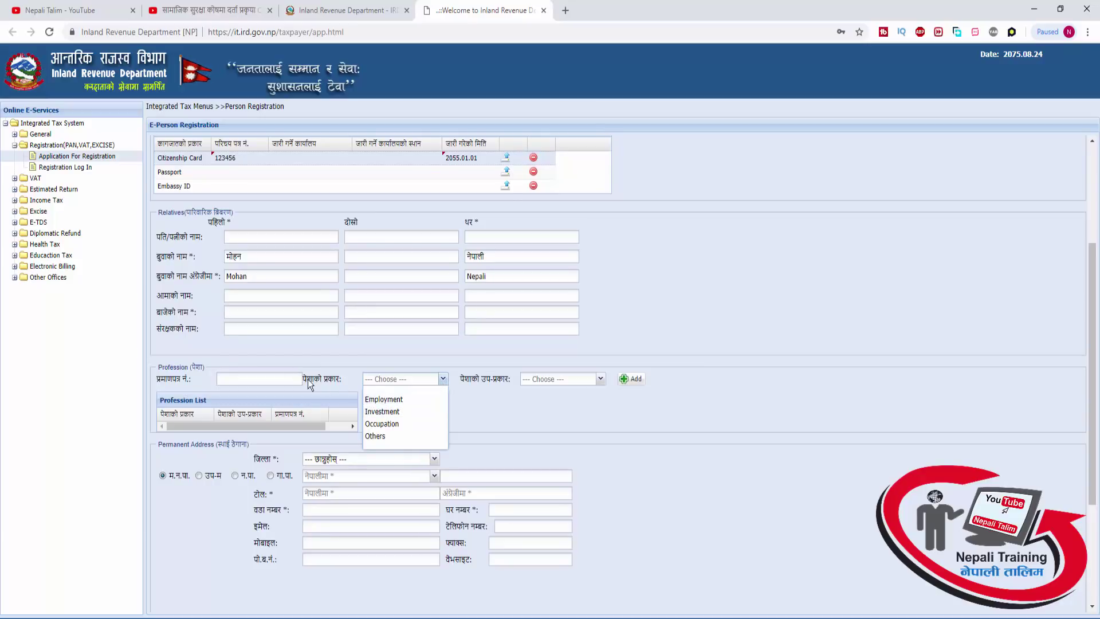
click(387, 399)
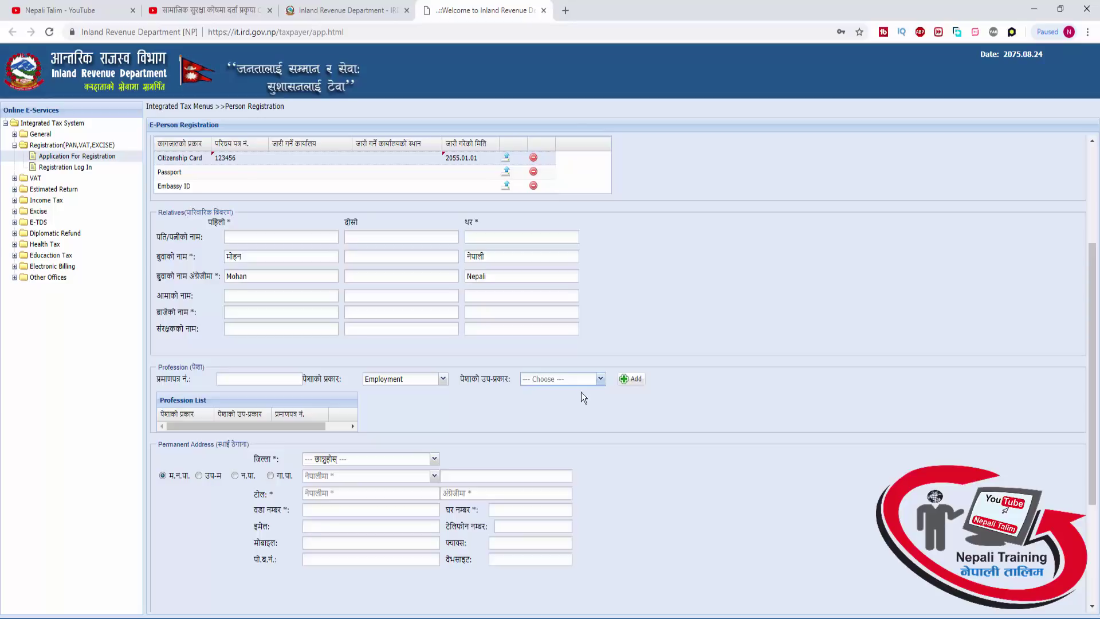
click(632, 381)
click(551, 367)
click(598, 380)
drag(1090, 280, 1090, 280)
scroll(1090, 319, down, 1)
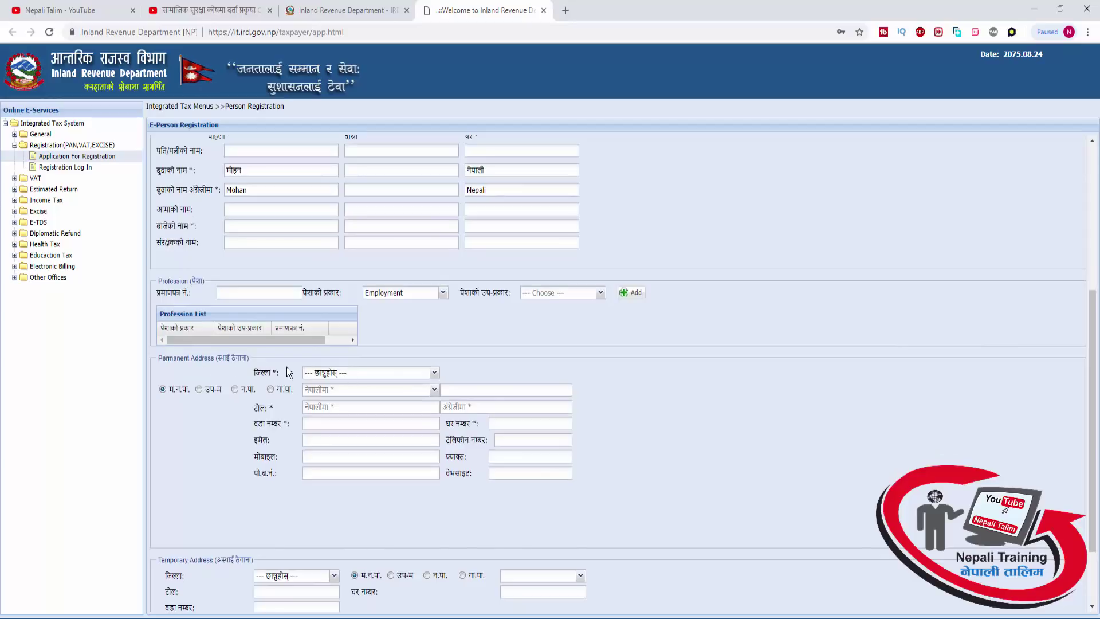
Choose काठमाडौं as both the district and the municipality of the permanent address
click(434, 373)
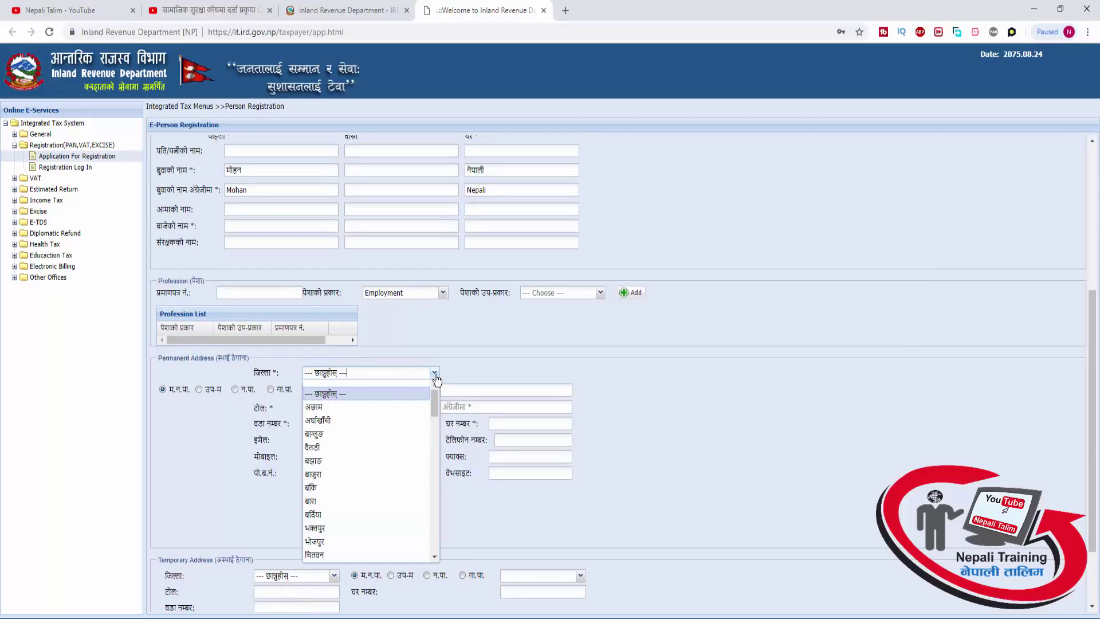
scroll(364, 461, down, 3)
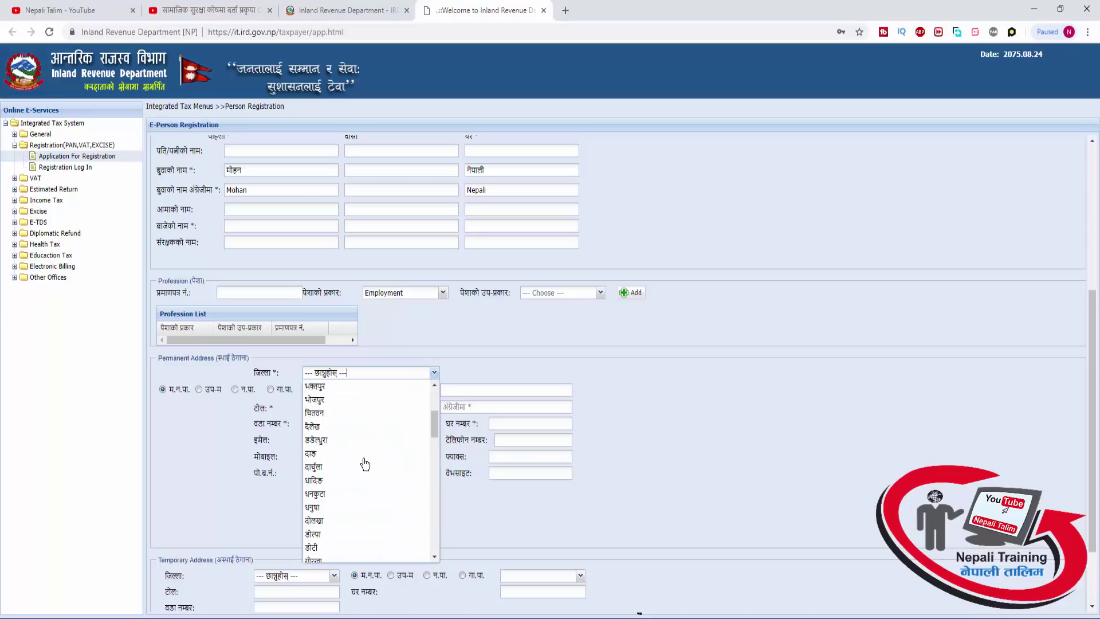
scroll(365, 465, down, 4)
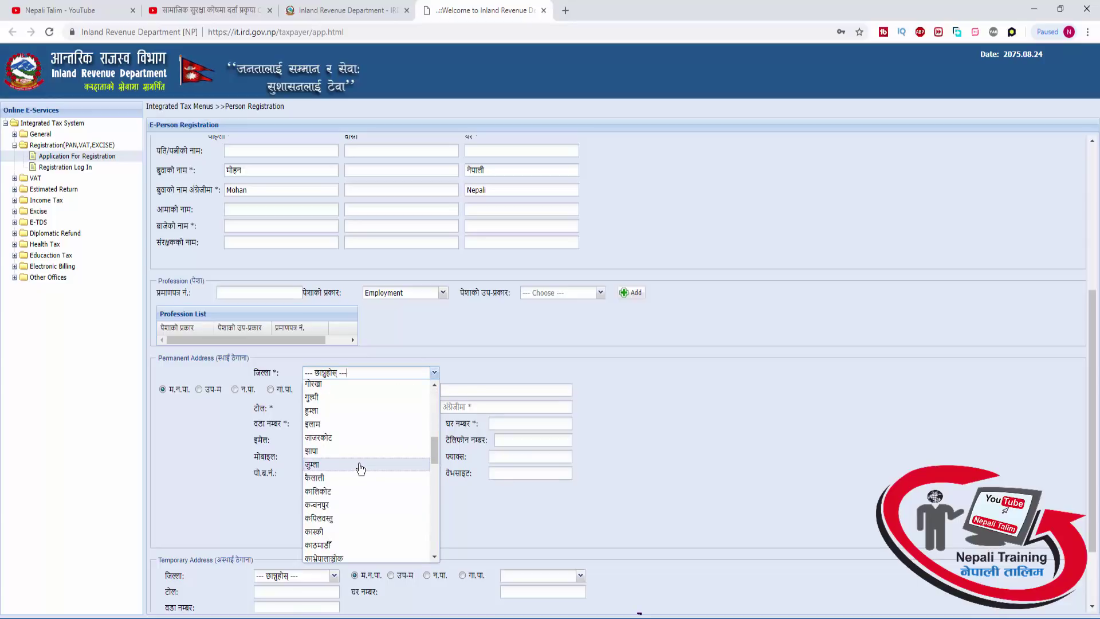
click(345, 546)
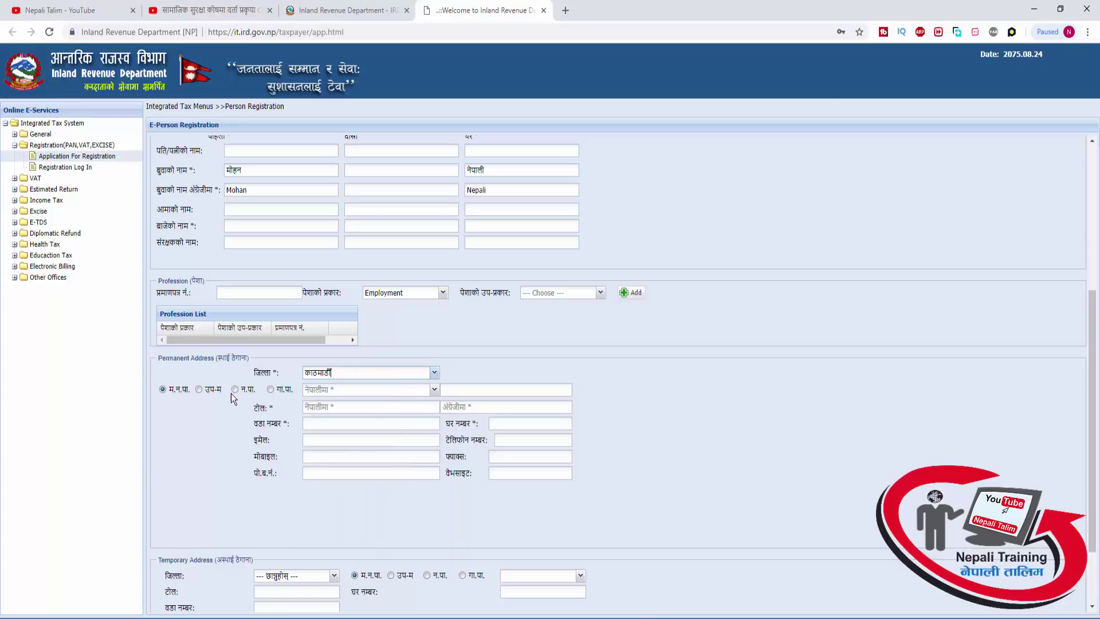
click(429, 392)
click(405, 410)
Fill in the tole in Nepali and English, ward number, house number and contact e-mail
text(दब)
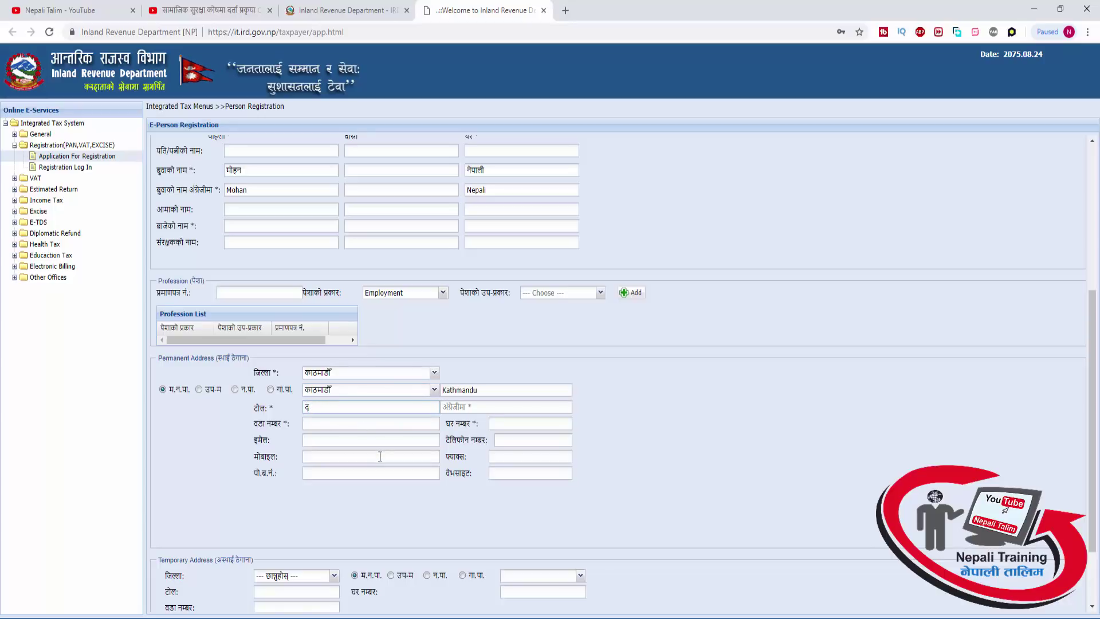
key(BackSpace)
key(BackSpace)
text(बसन्तपुर)
key(Tab)
key(Tab)
text(13)
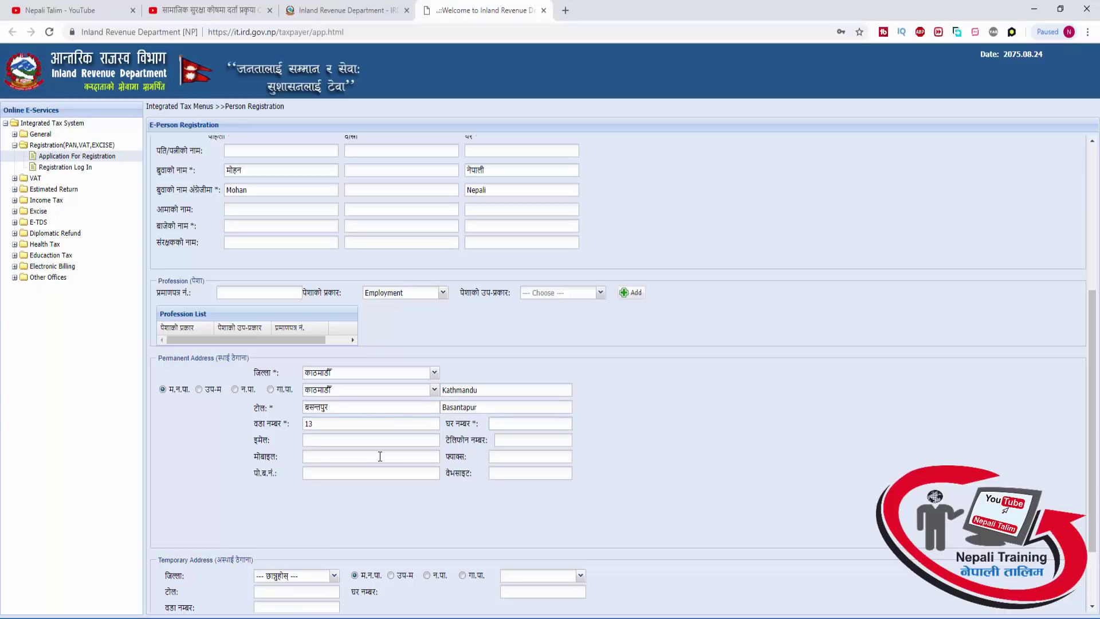
key(BackSpace)
text(NA)
key(BackSpace)
key(BackSpace)
text(३३३)
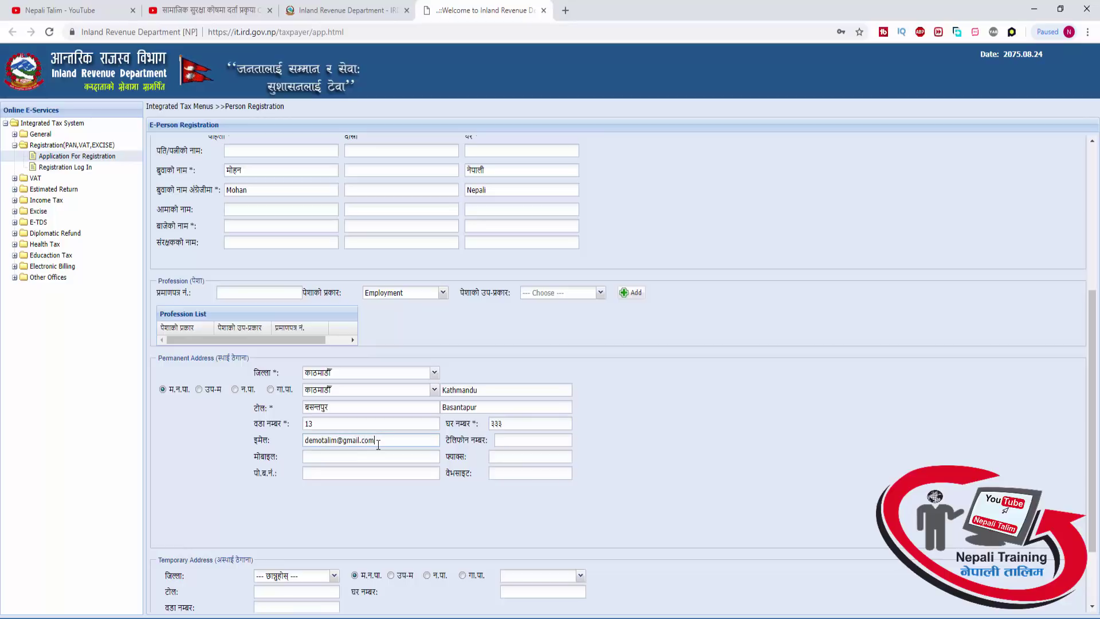
Save the Personal PAN information and dismiss the 'Saved Successfully' notice
drag(253, 562, 222, 560)
scroll(290, 401, down, 2)
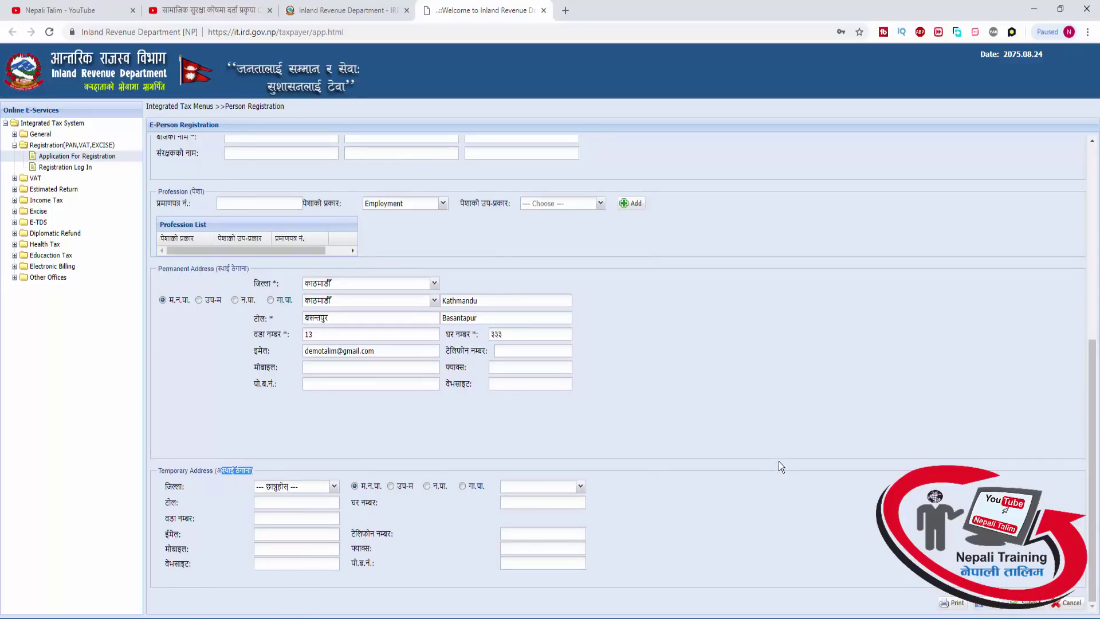
scroll(823, 457, up, 6)
scroll(823, 458, down, 5)
scroll(823, 457, up, 6)
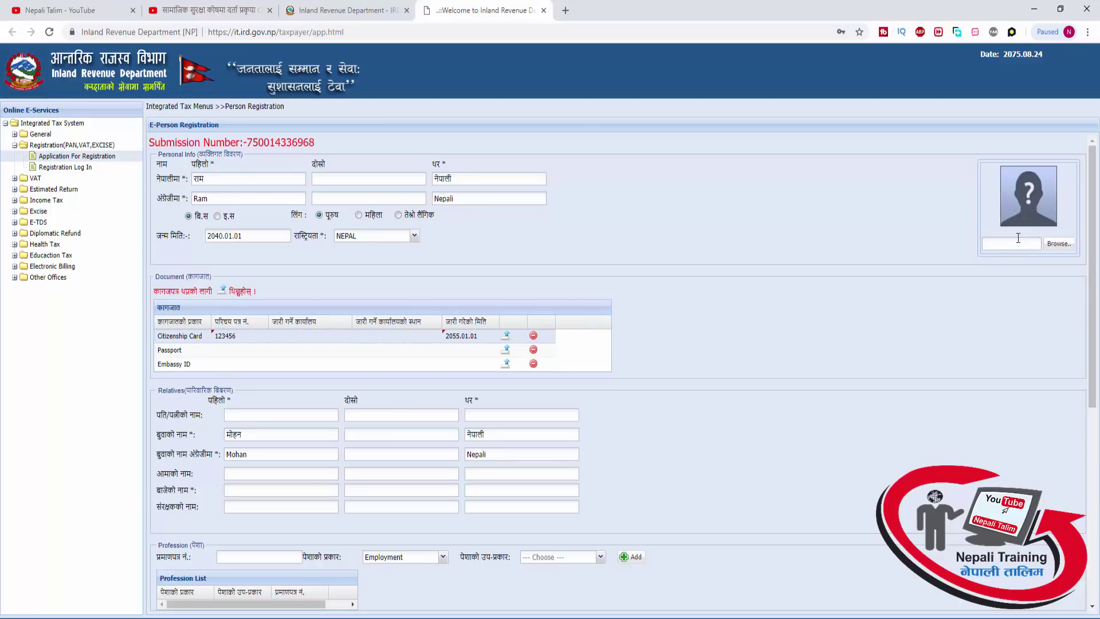
click(1057, 244)
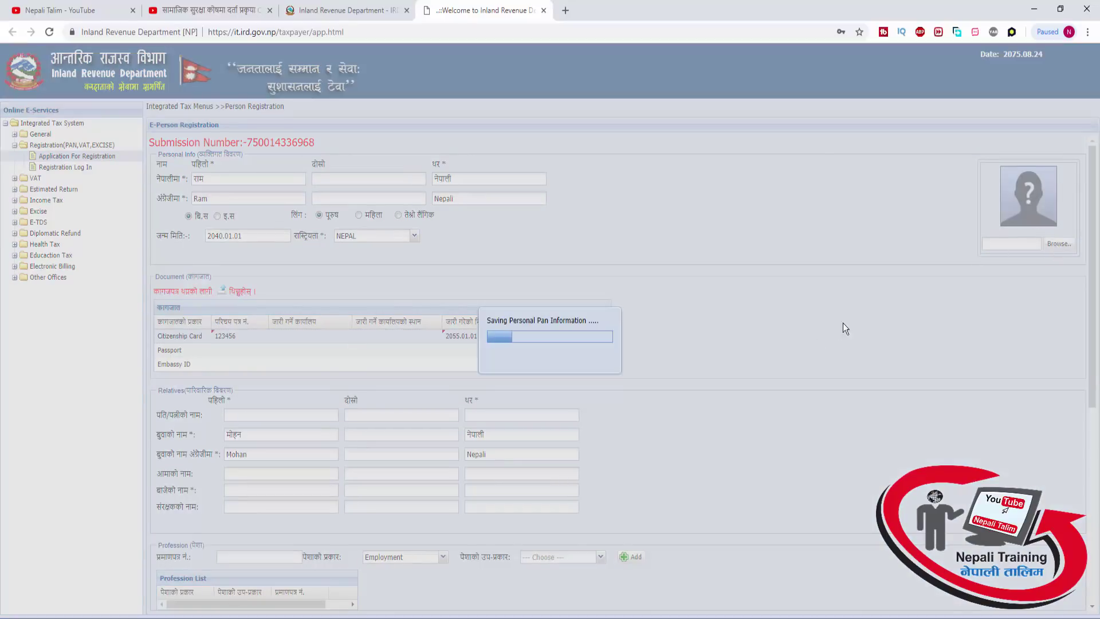
click(567, 367)
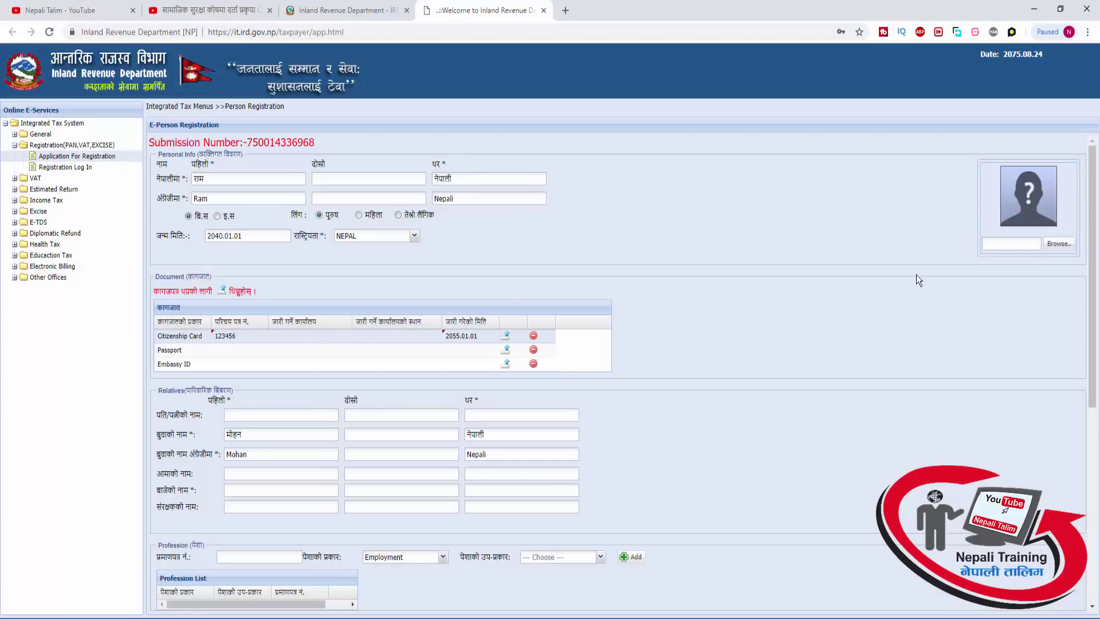
Upload Photo.jpg and crop it to the applicant's face for the form's photo box
click(1059, 246)
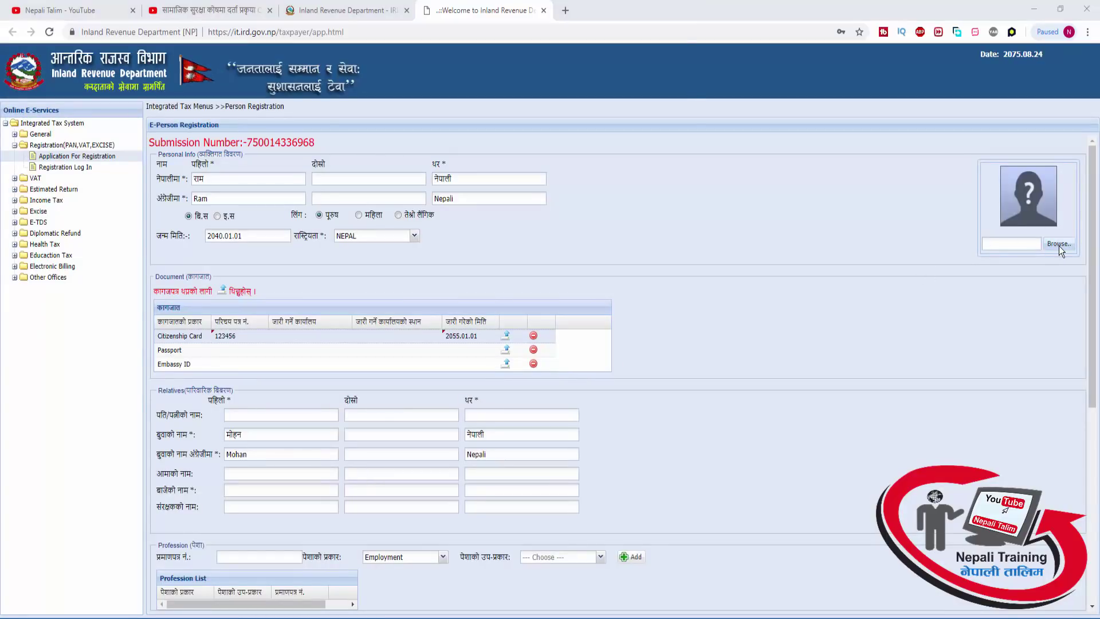
double_click(466, 101)
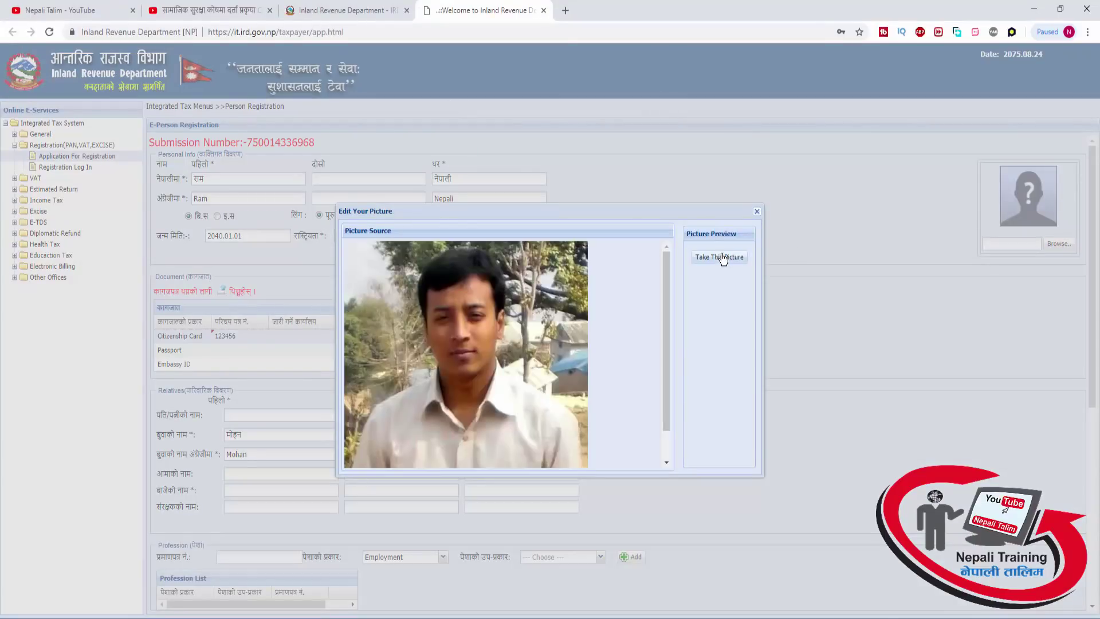
click(720, 257)
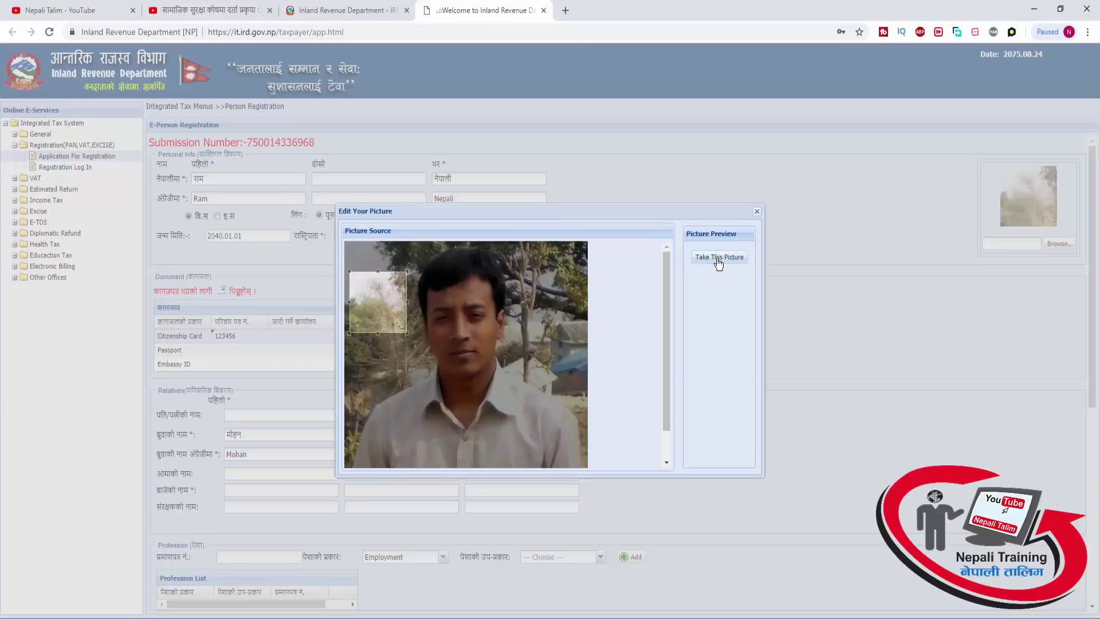
drag(381, 275, 384, 241)
drag(410, 302, 634, 471)
drag(516, 380, 527, 381)
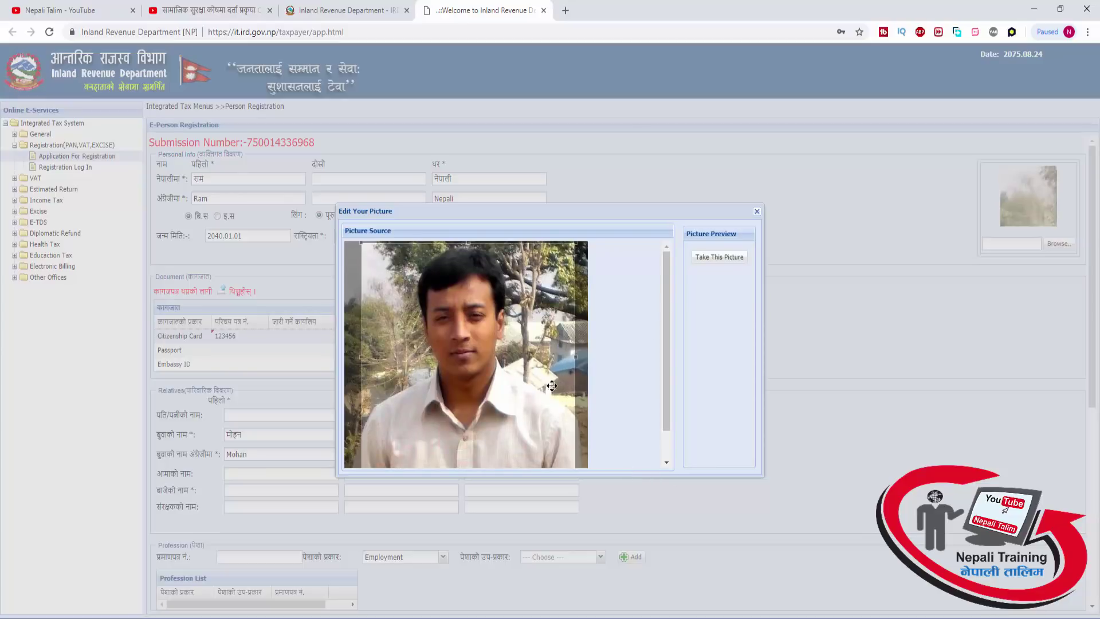
click(723, 259)
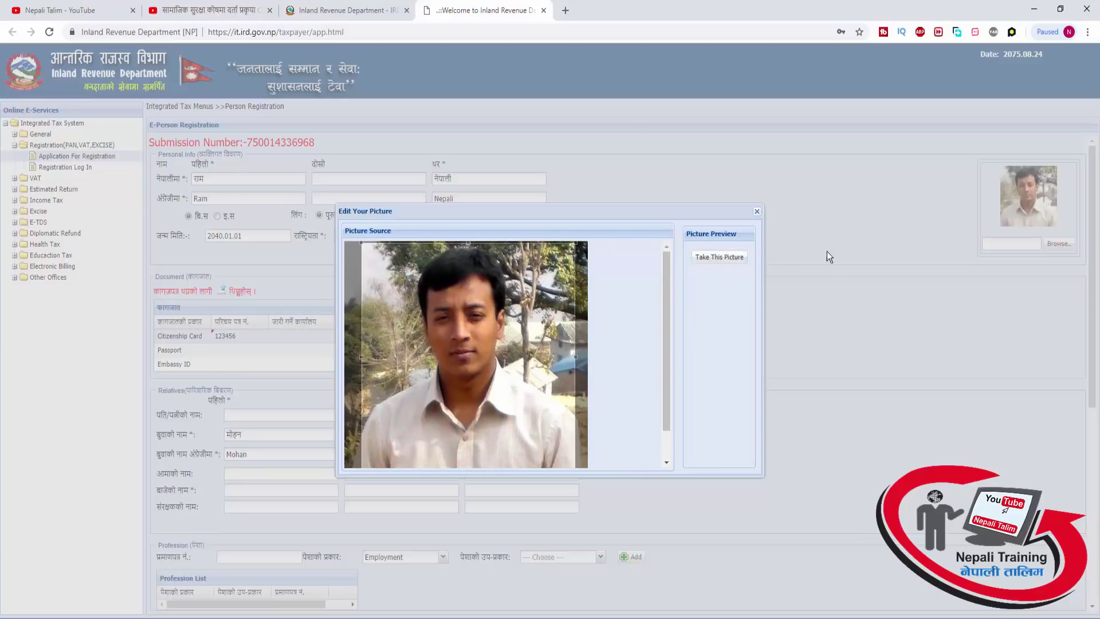
click(757, 213)
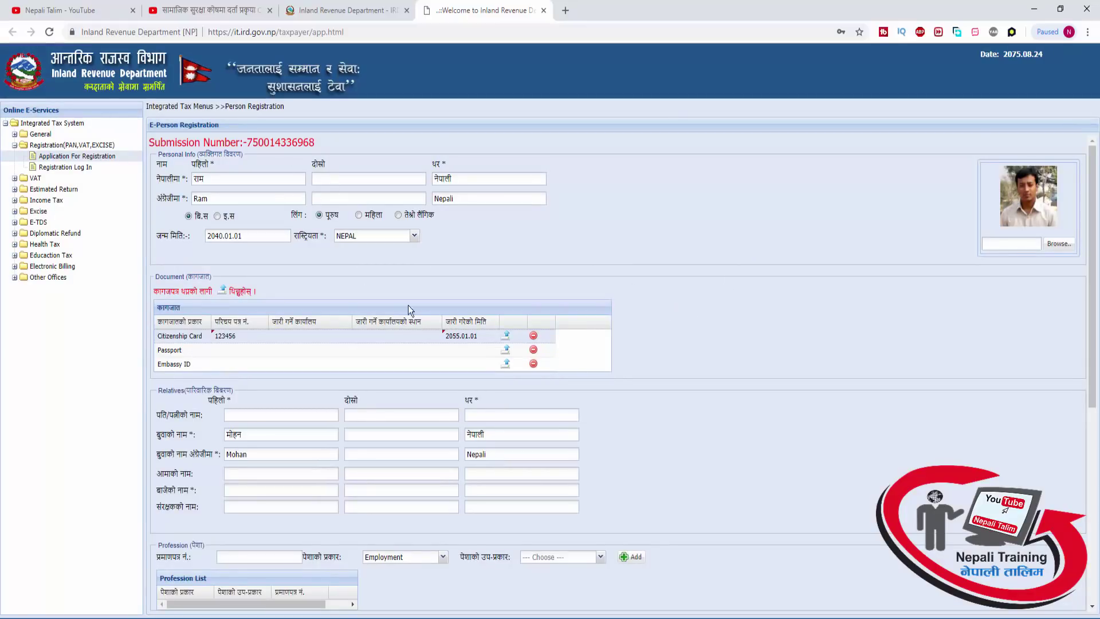
scroll(672, 331, down, 6)
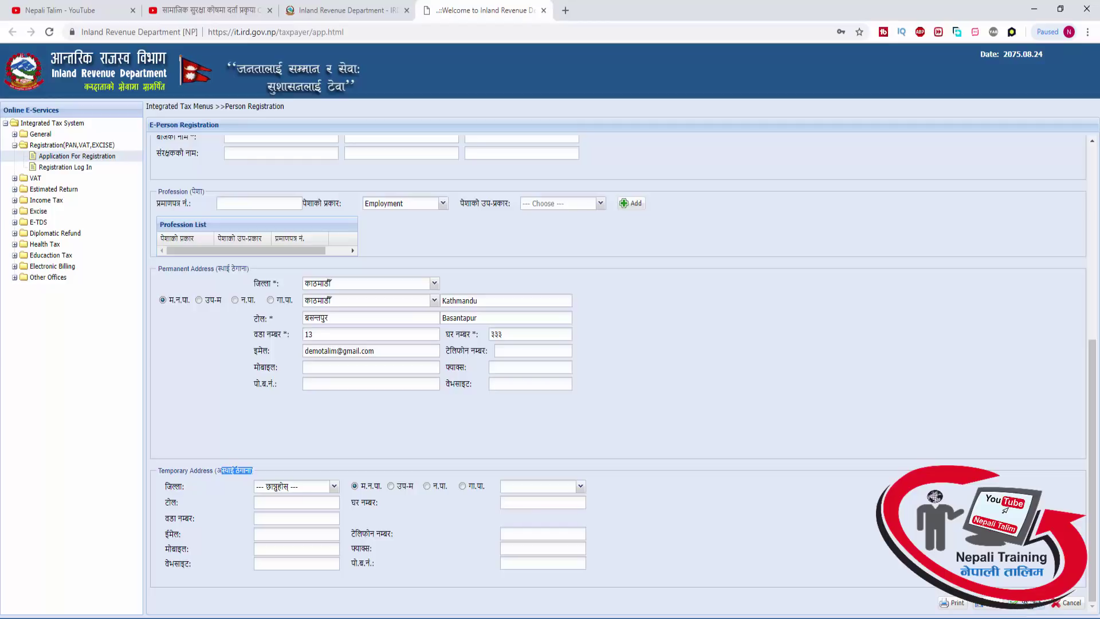
Print the PAN application form and maximize the CommonReportViewer report window
click(955, 602)
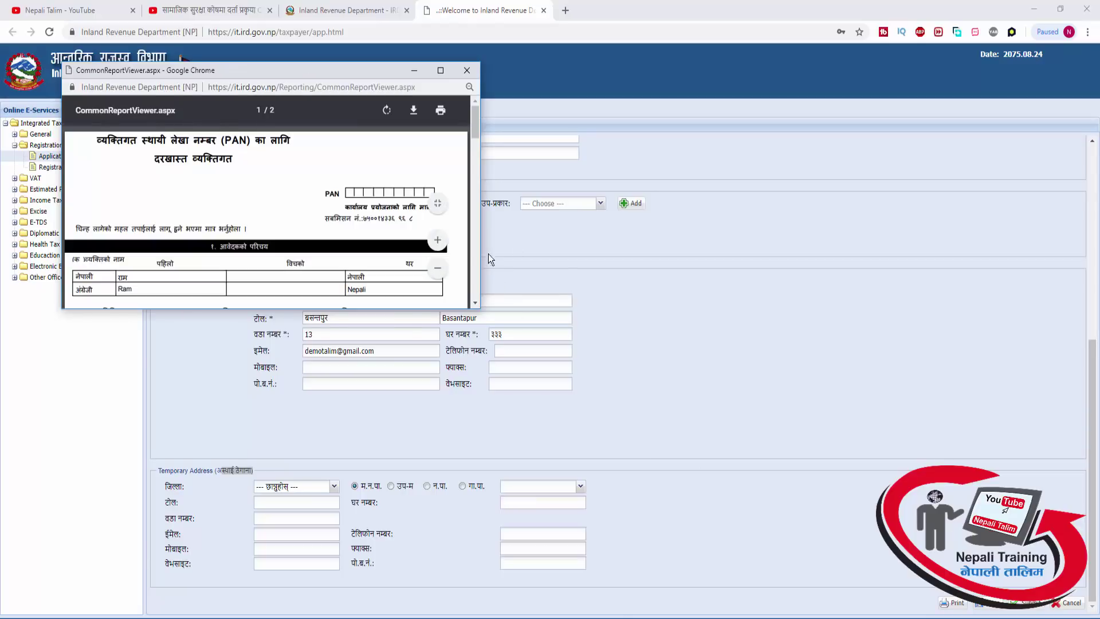
click(440, 70)
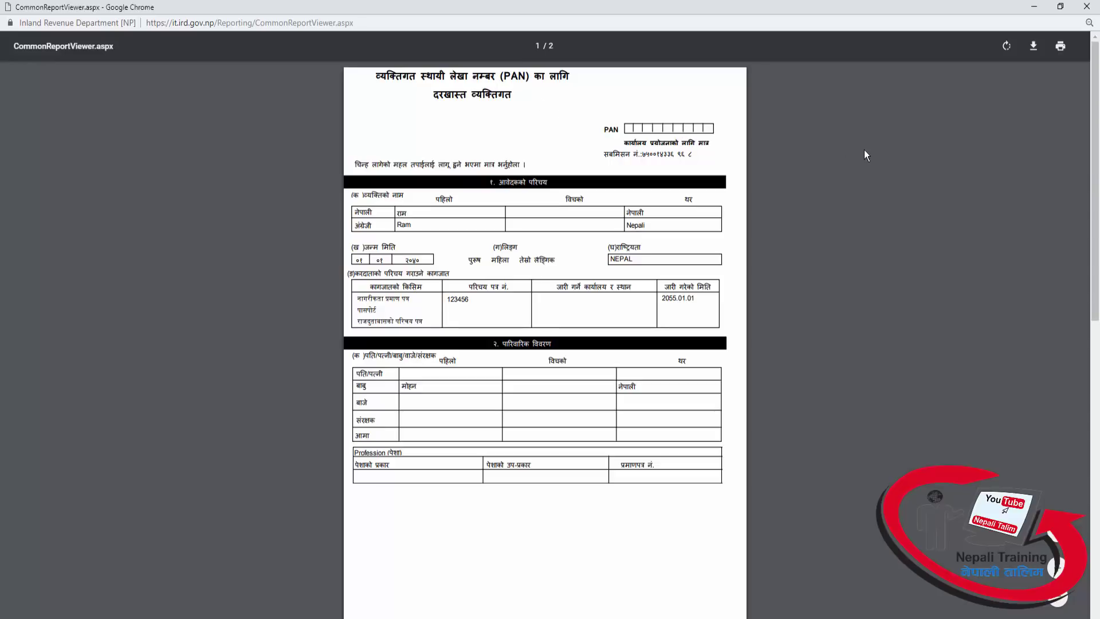
Download CommonReportViewer.aspx.pdf via Free Download Manager, close the PDF window and minimize the manager
click(1033, 45)
click(910, 321)
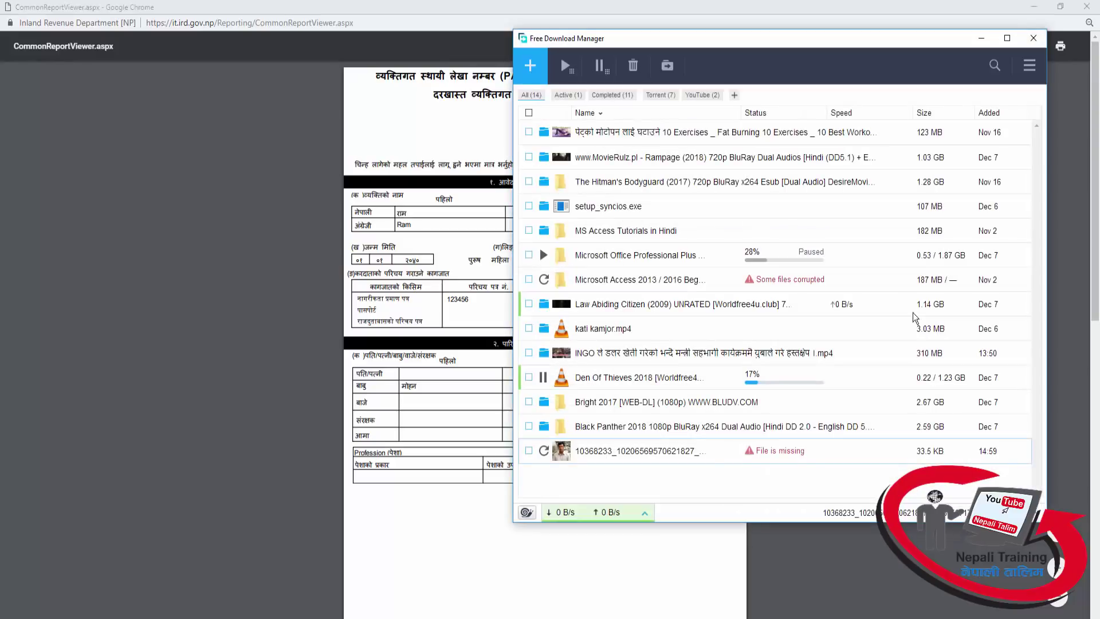
click(421, 243)
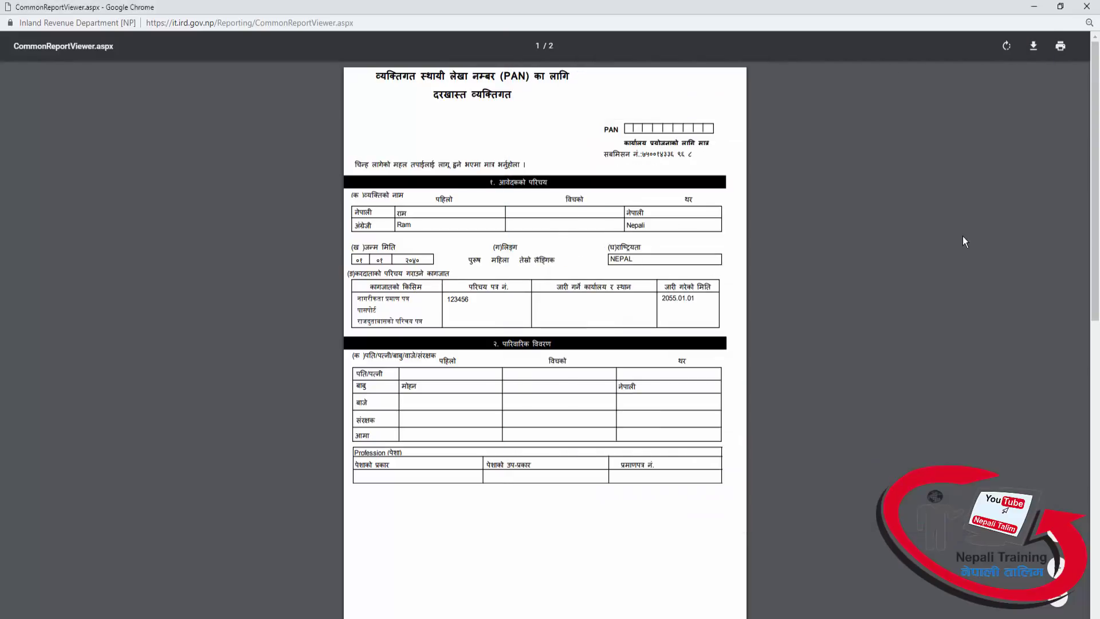
click(1086, 6)
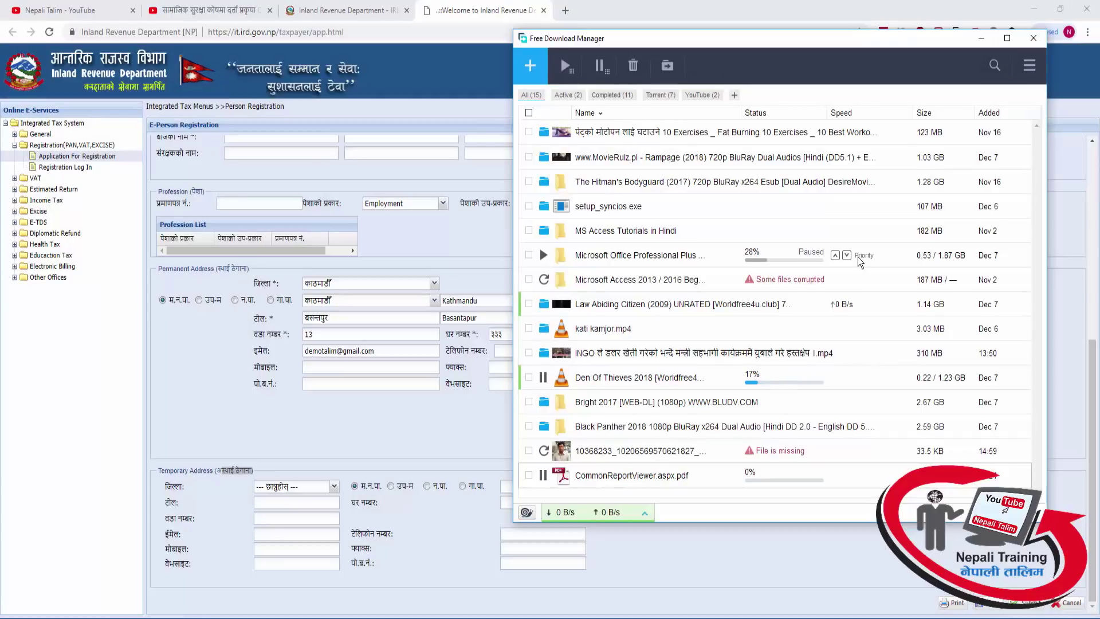
click(978, 43)
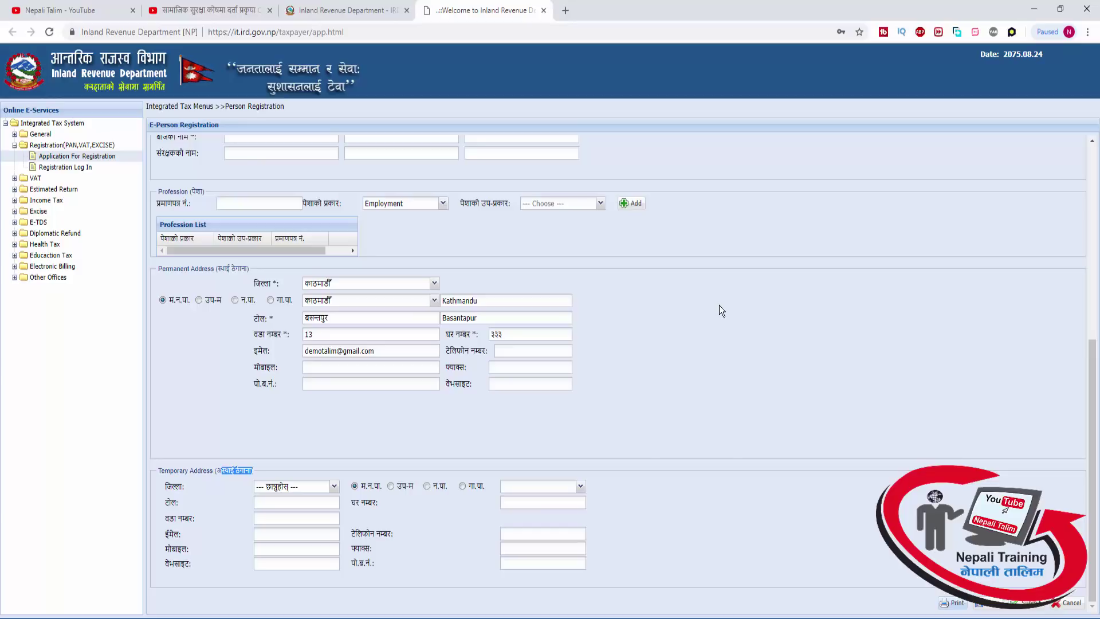
Review the registration form, then go to the Registration Log In page in the left tree
scroll(721, 310, up, 6)
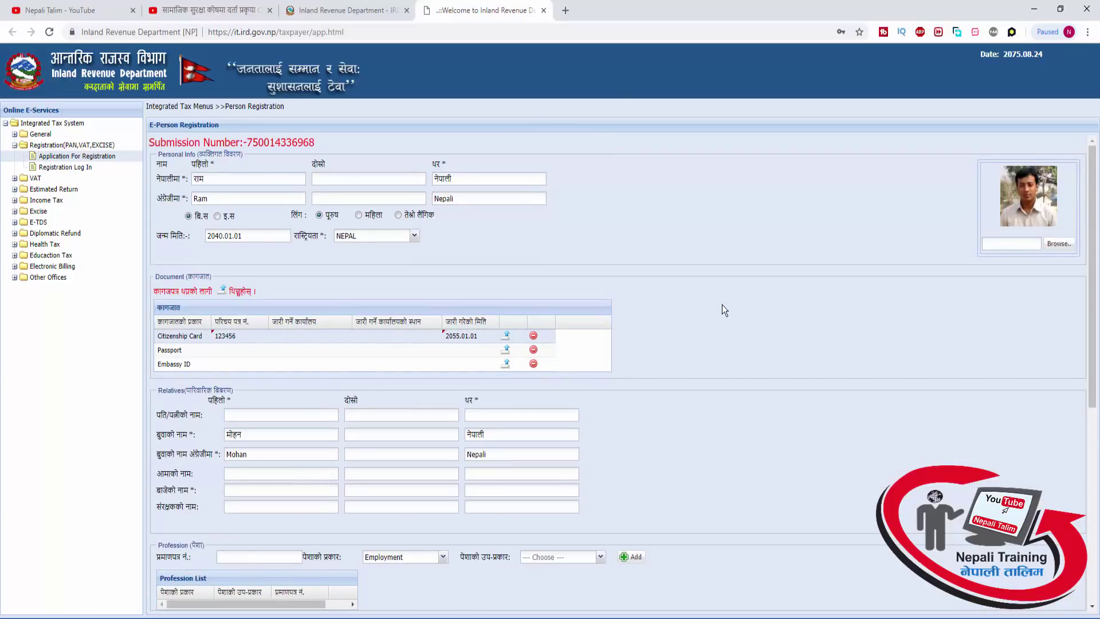
scroll(721, 304, down, 6)
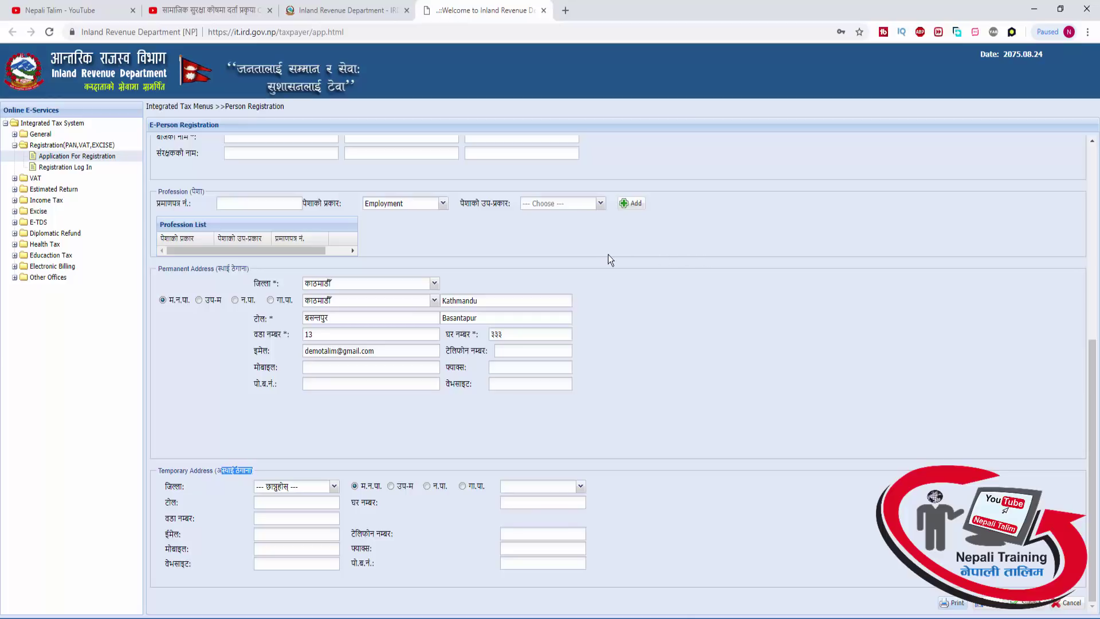
click(81, 169)
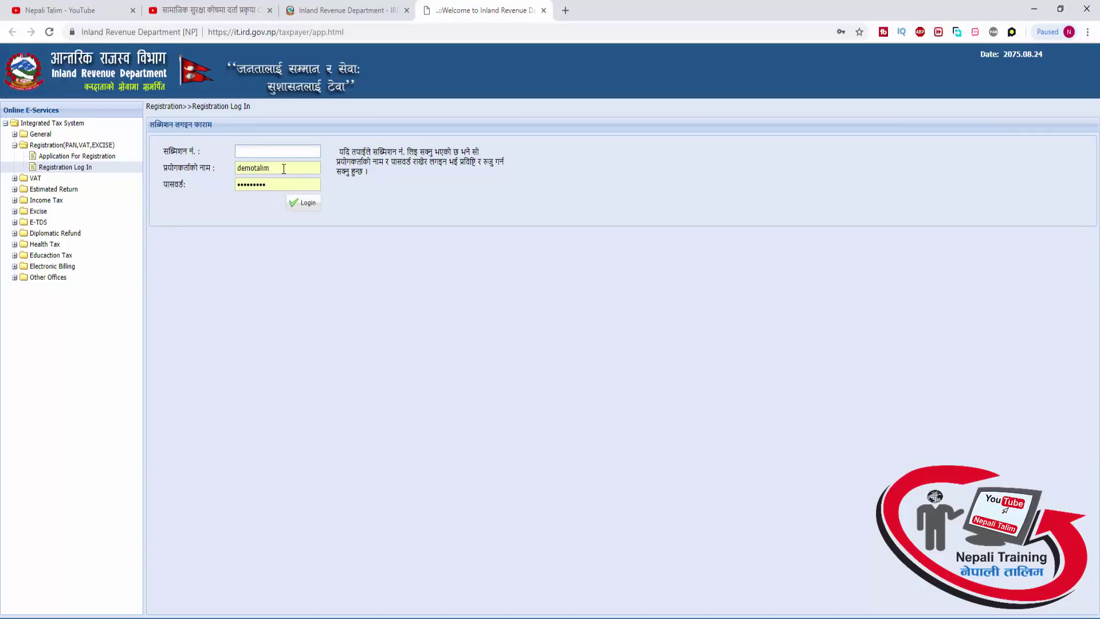
Paste the submission number from Notepad into Registration Log In and log in
click(89, 159)
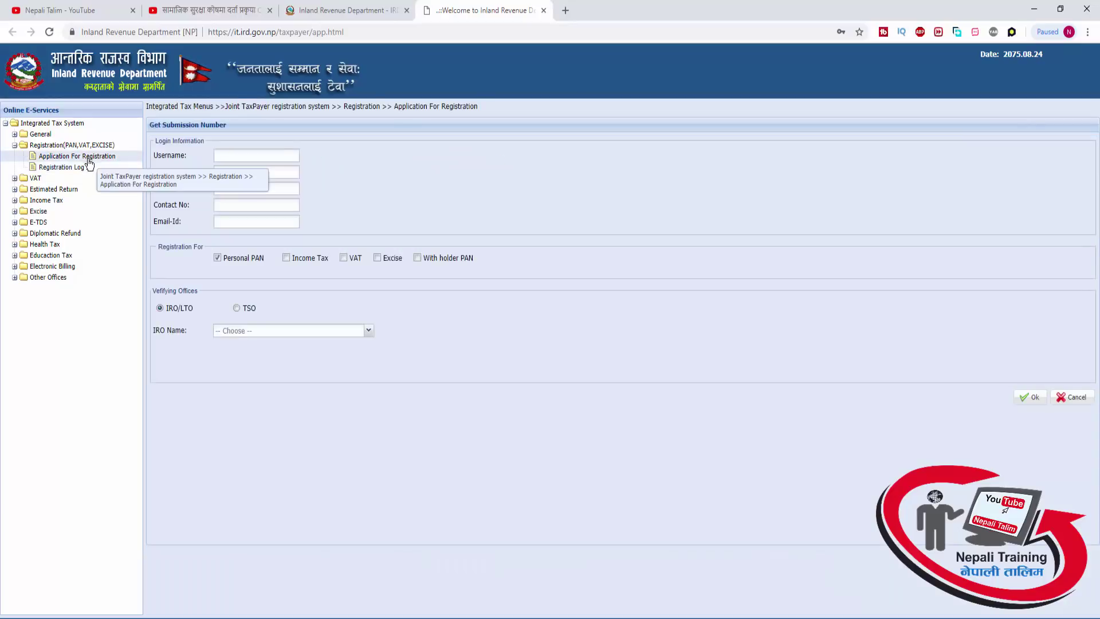
click(84, 168)
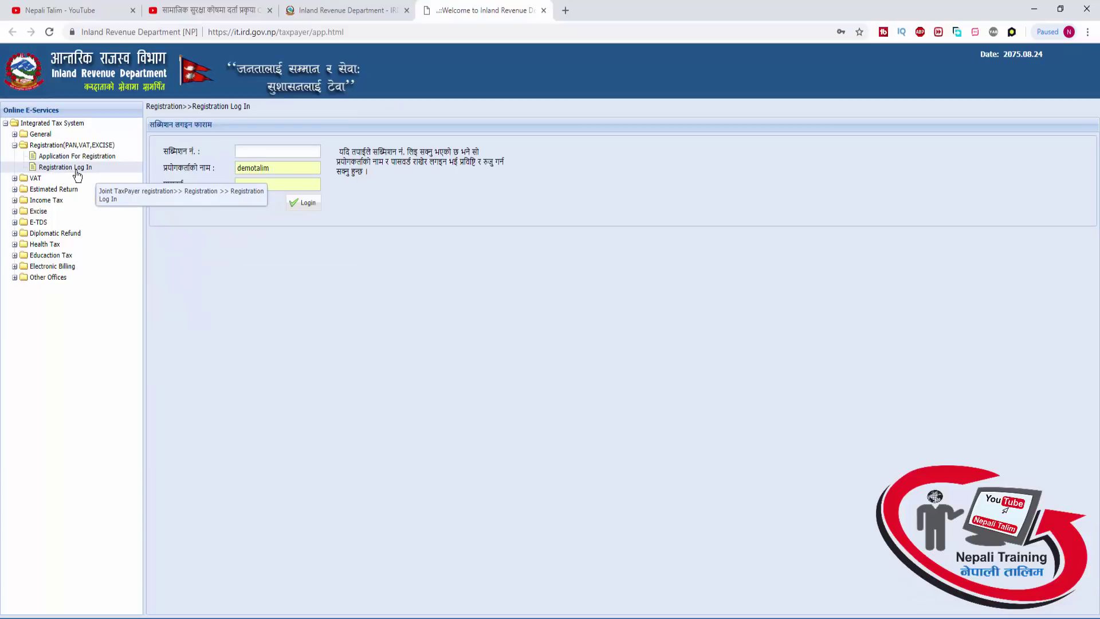
click(247, 153)
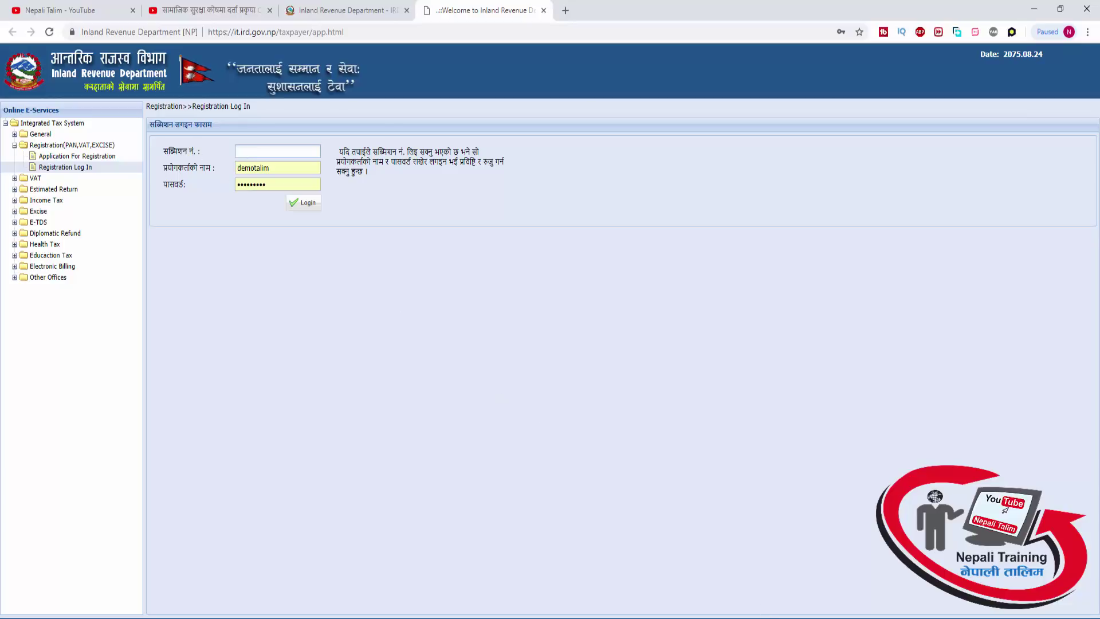
click(765, 617)
drag(490, 189, 434, 190)
key(ctrl+c)
click(291, 152)
key(ctrl+v)
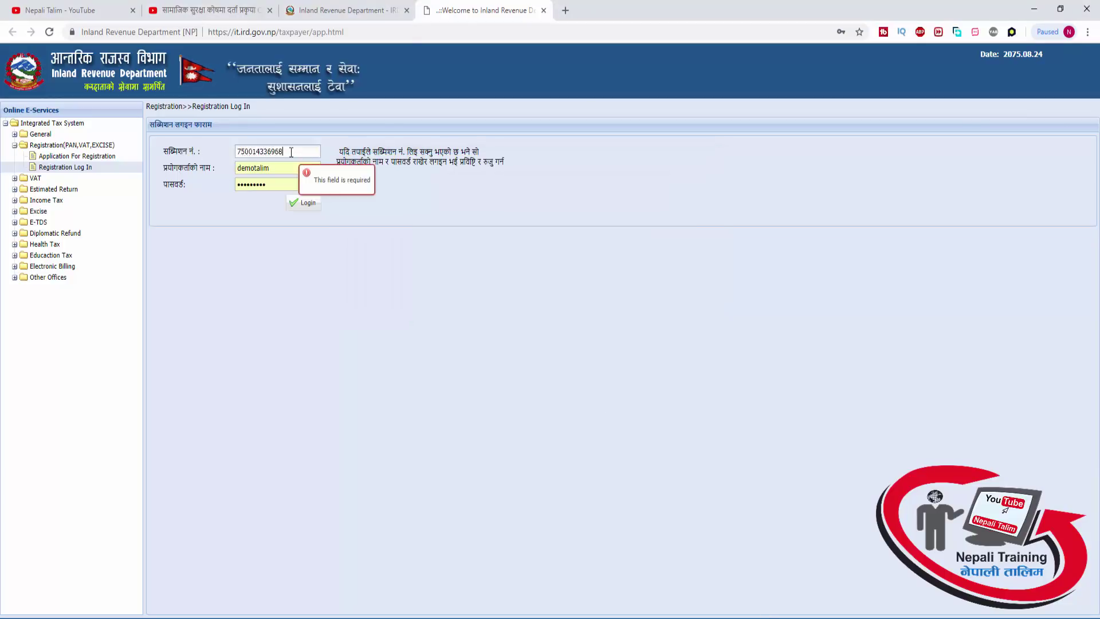
click(305, 204)
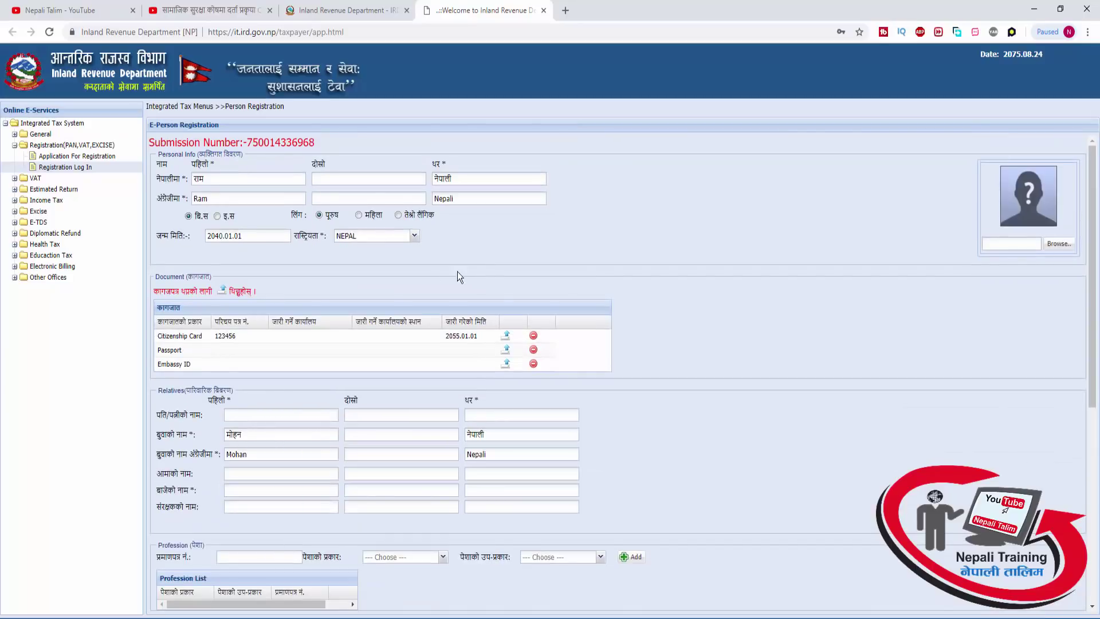
Open Application For Registration from the left tree to begin a new registration
click(74, 156)
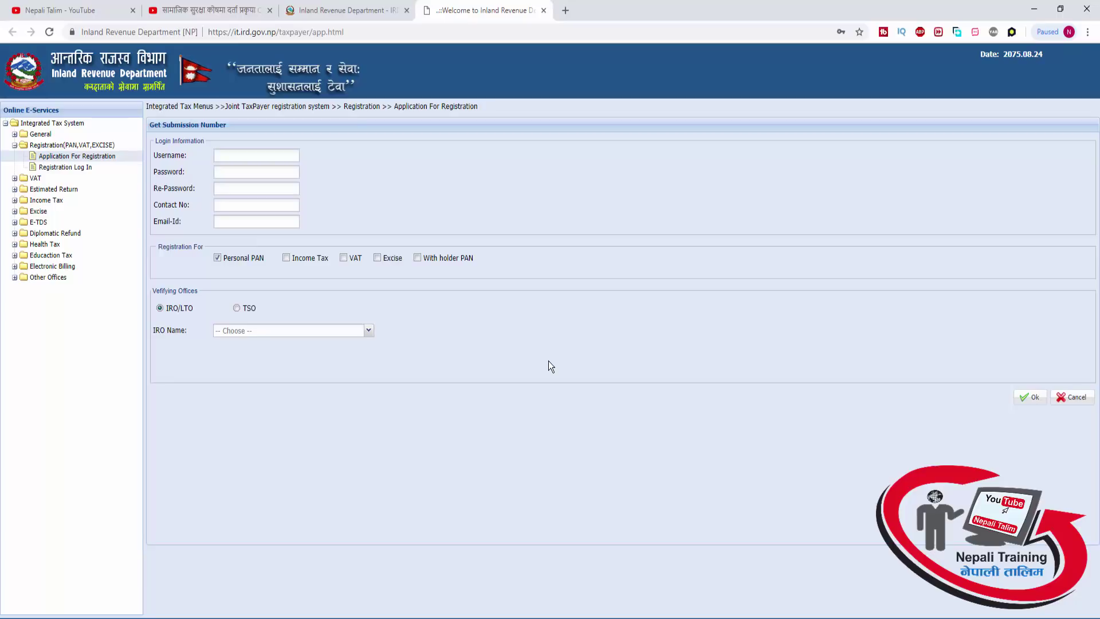
Subscribe to the Nepali Talim YouTube channel and turn on all notifications
click(223, 15)
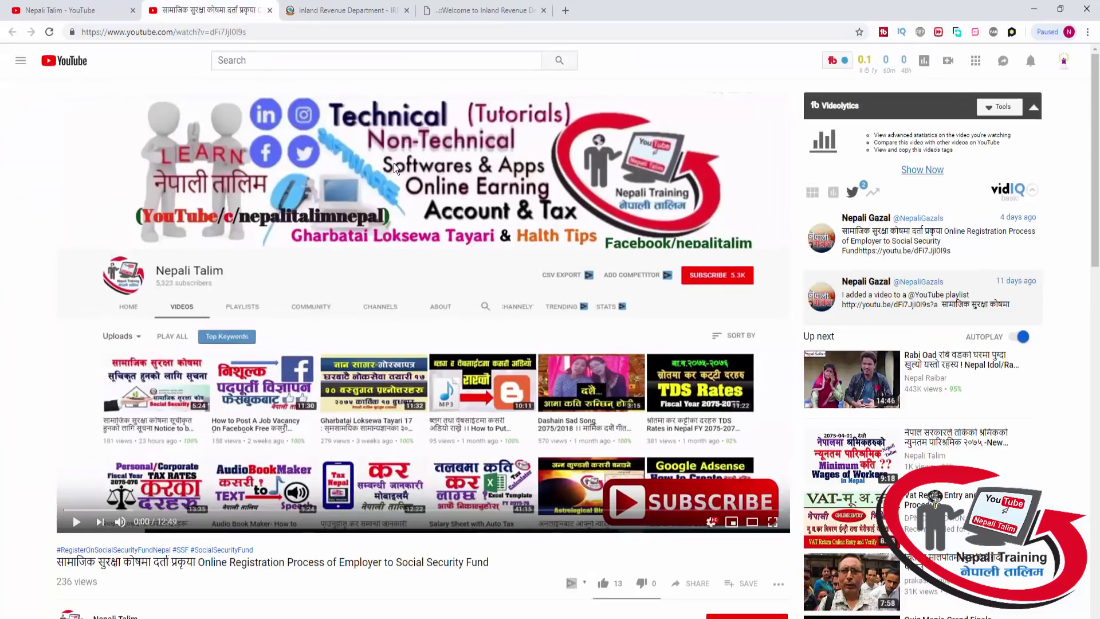
drag(1096, 107, 1059, 141)
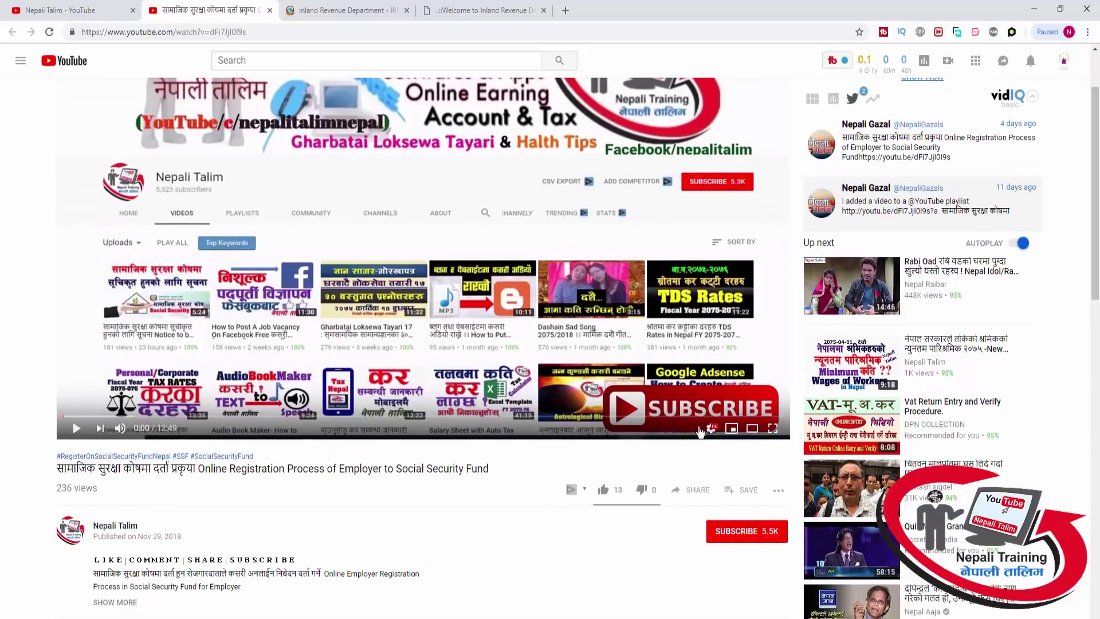
click(722, 540)
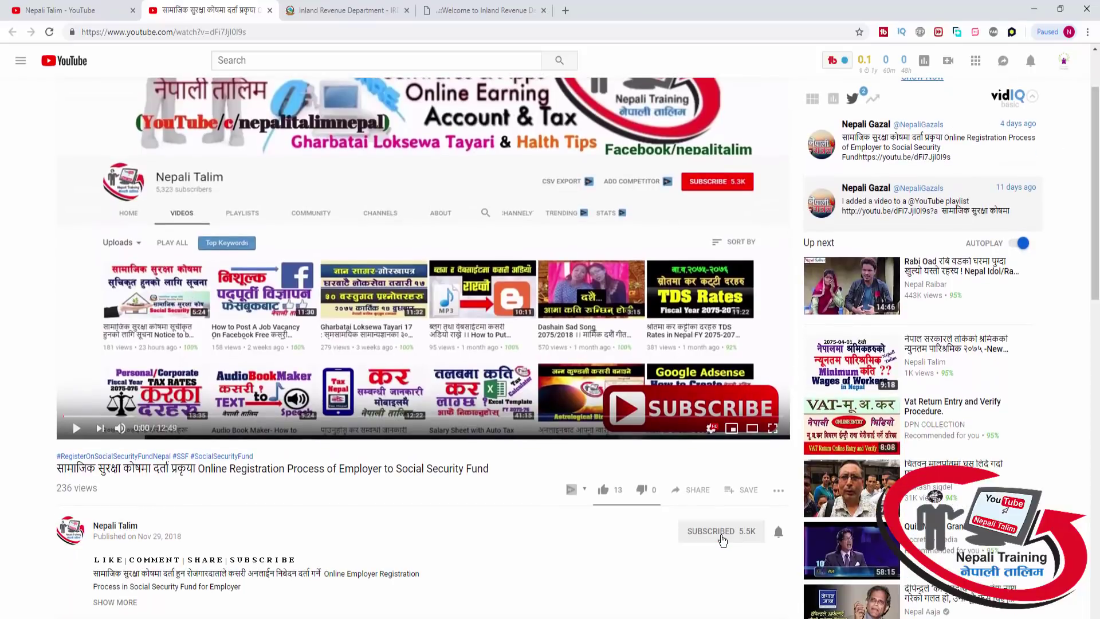
click(777, 531)
scroll(597, 528, up, 2)
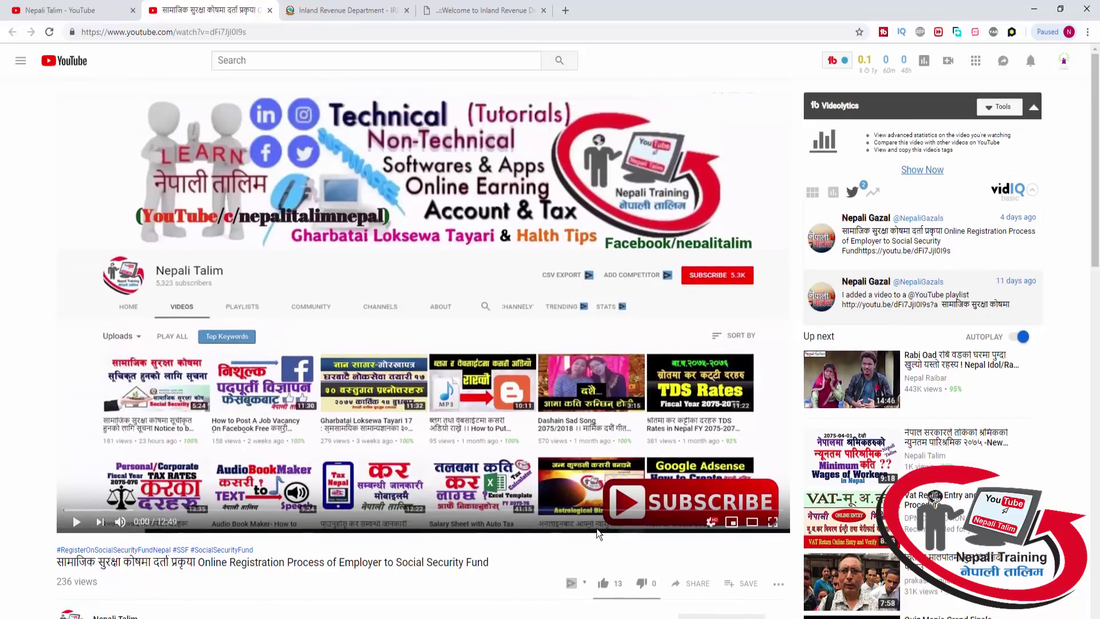